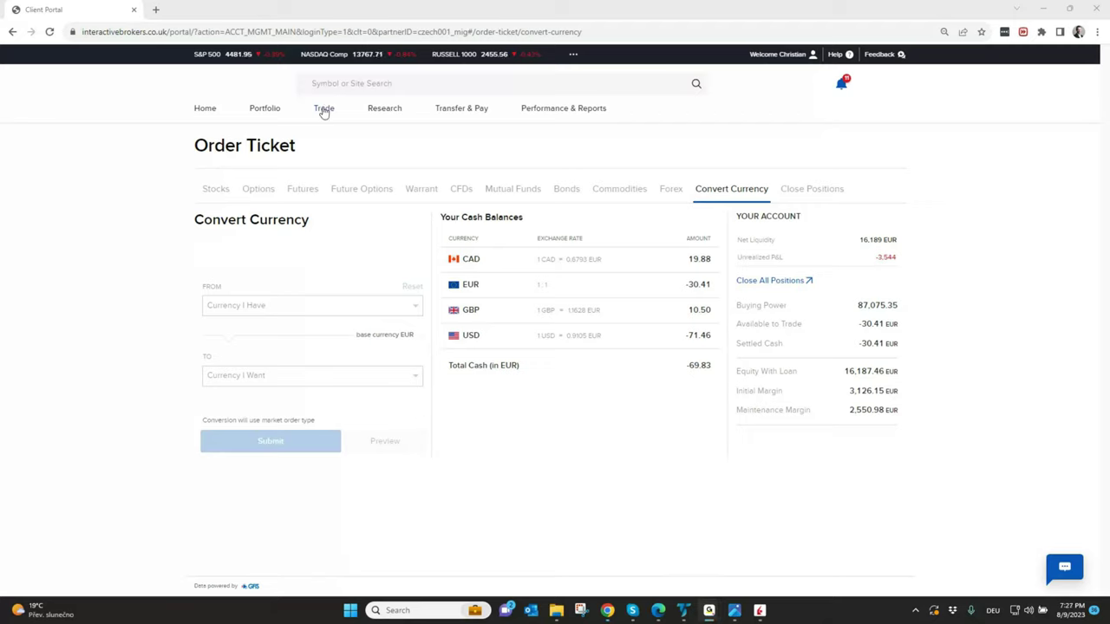
# Open the Order Ticket's Convert Currency form showing CAD, EUR, GBP and USD balances
pyautogui.click(323, 113)
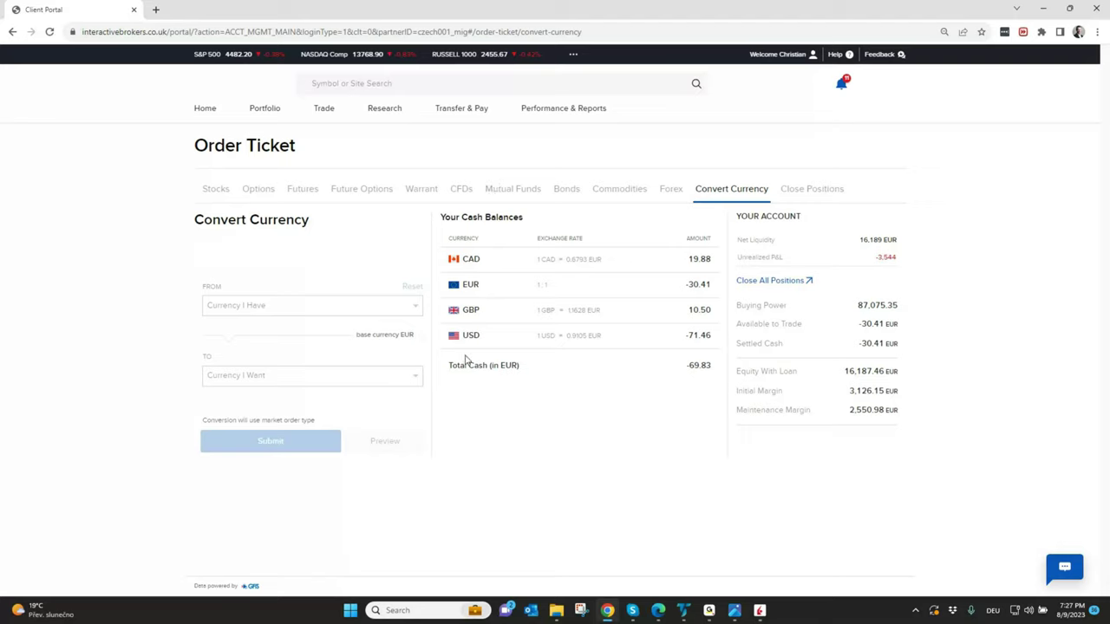
# Check the FROM currency list, then browse the TO currencies from AUD, CAD, CHF through HUF
pyautogui.click(406, 308)
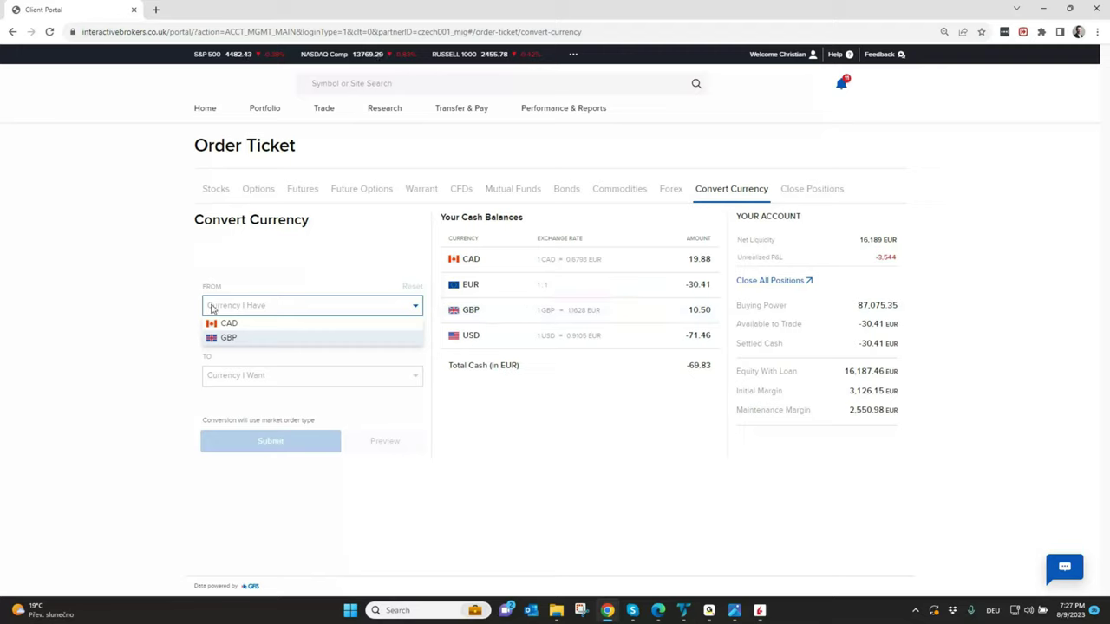
pyautogui.click(214, 309)
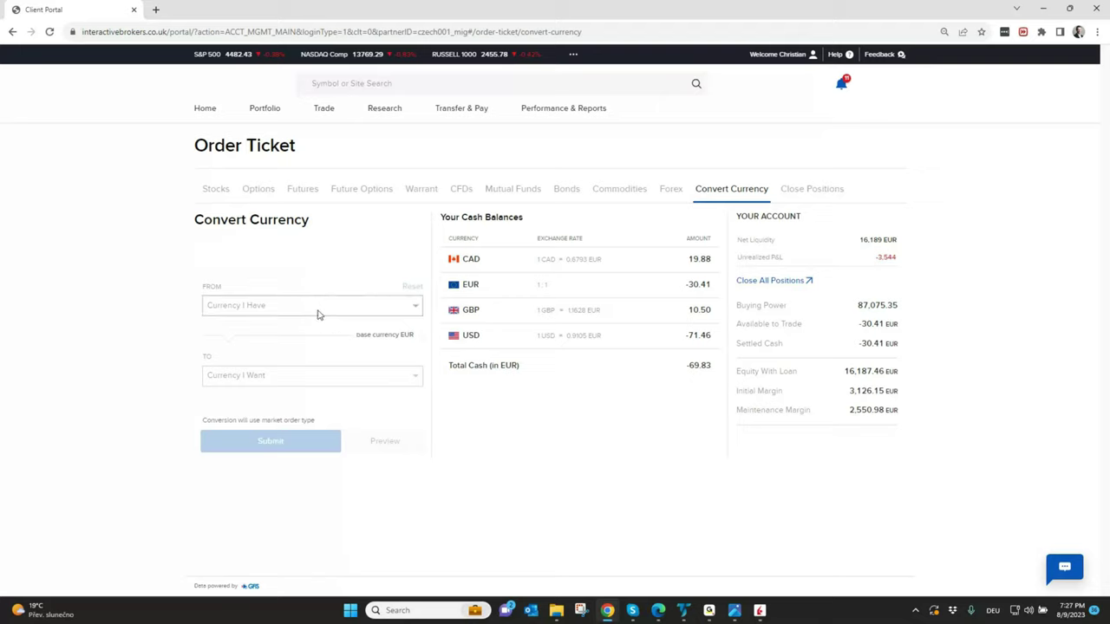
pyautogui.click(351, 375)
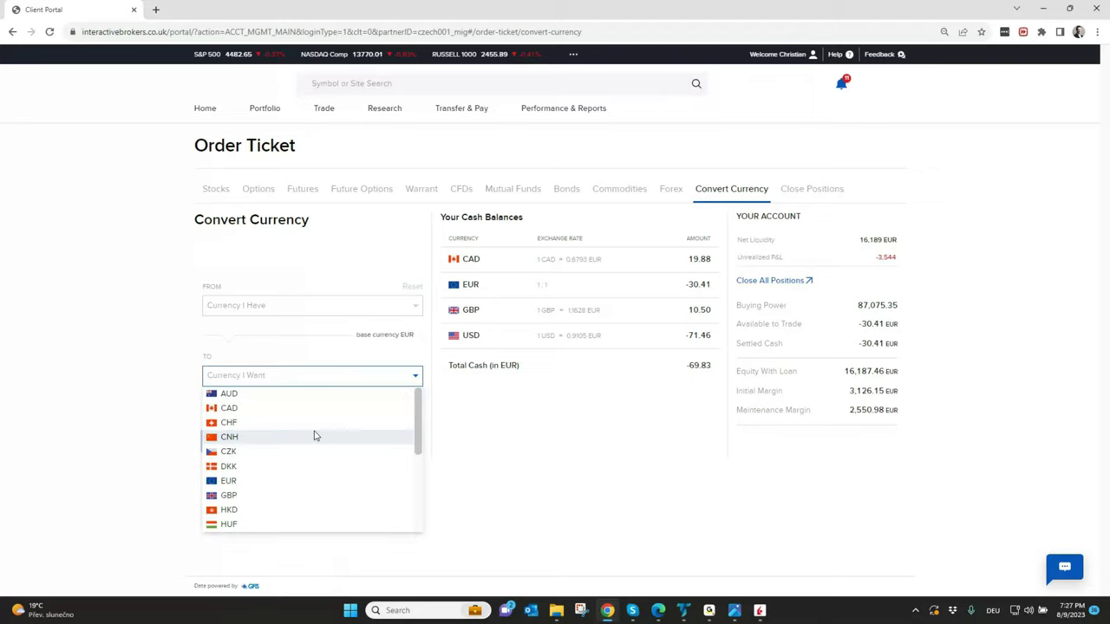
pyautogui.scroll(-5, 315, 436)
pyautogui.scroll(4, 315, 436)
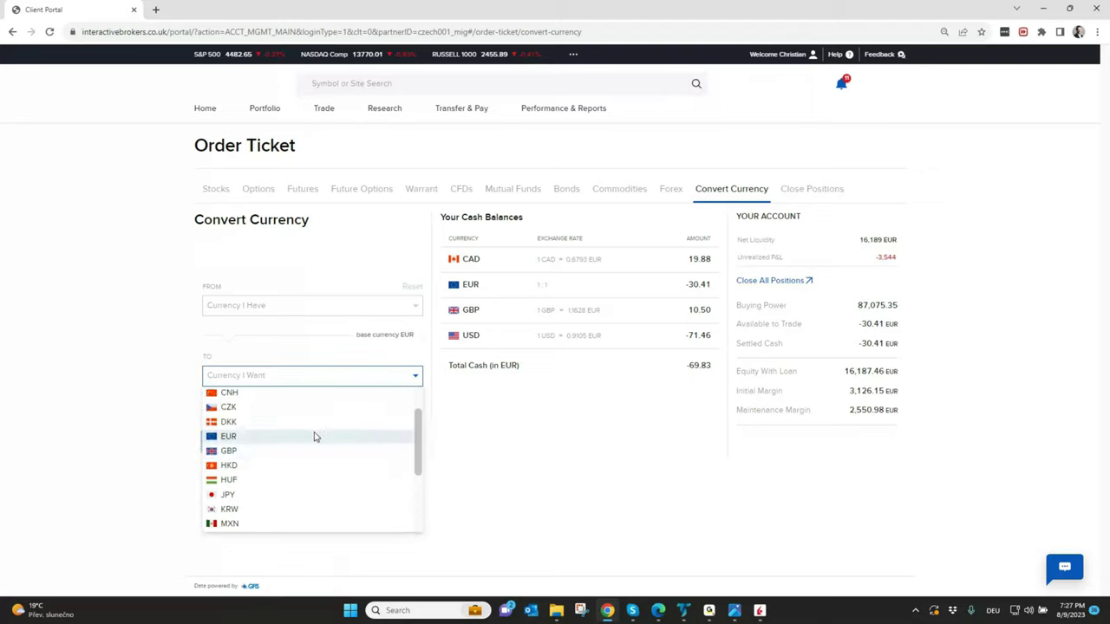
pyautogui.scroll(-3, 315, 437)
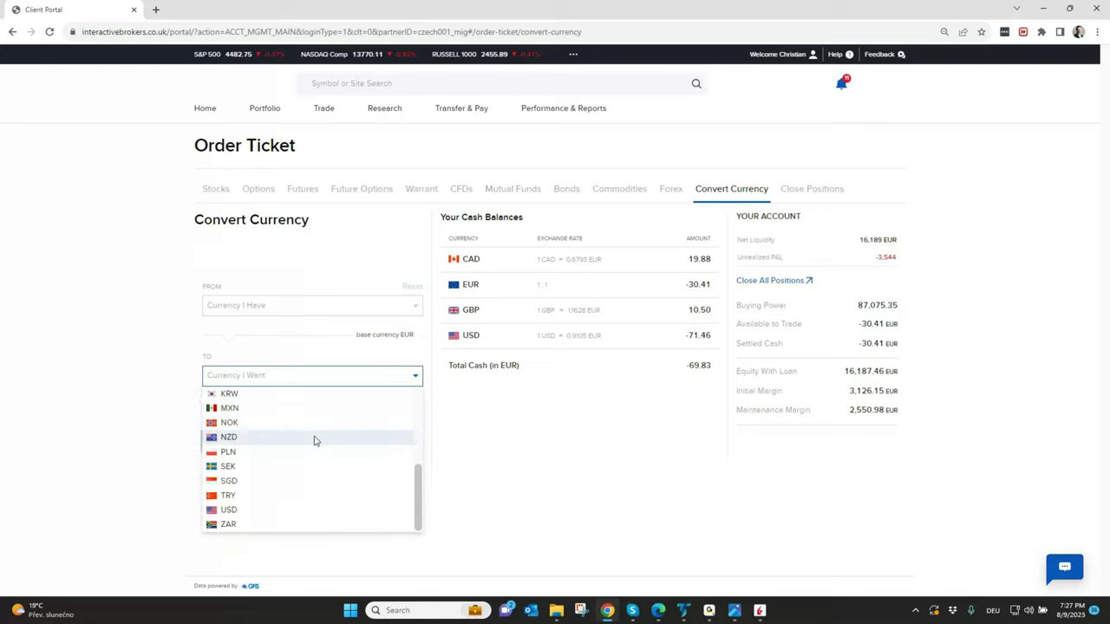
pyautogui.scroll(4, 315, 440)
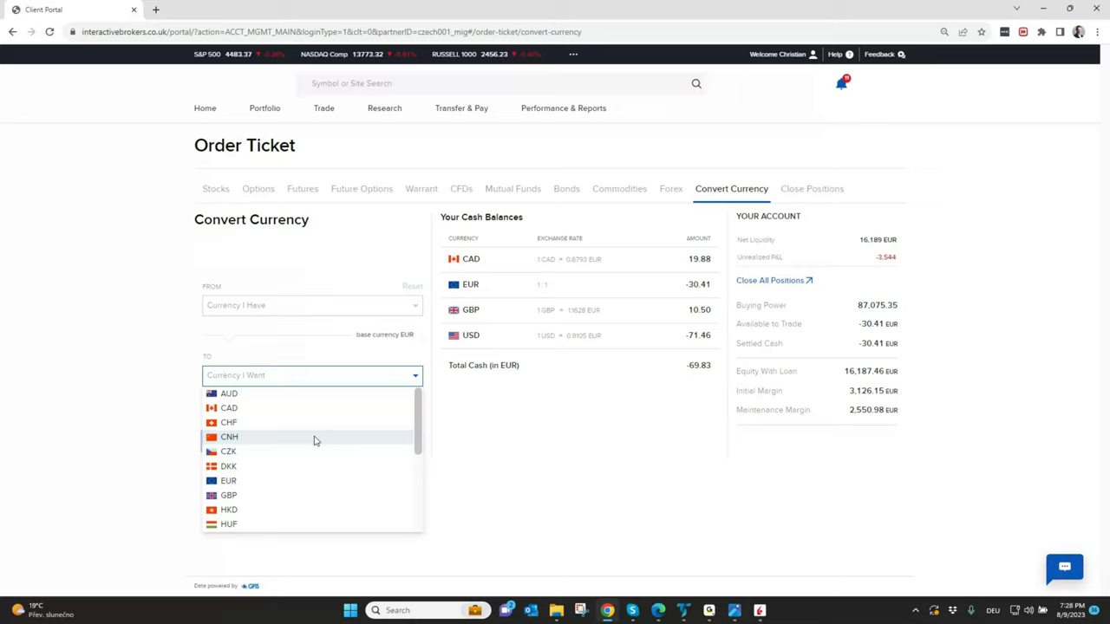
# Choose CAD as the currency to convert and CHF as the currency to receive
pyautogui.click(488, 441)
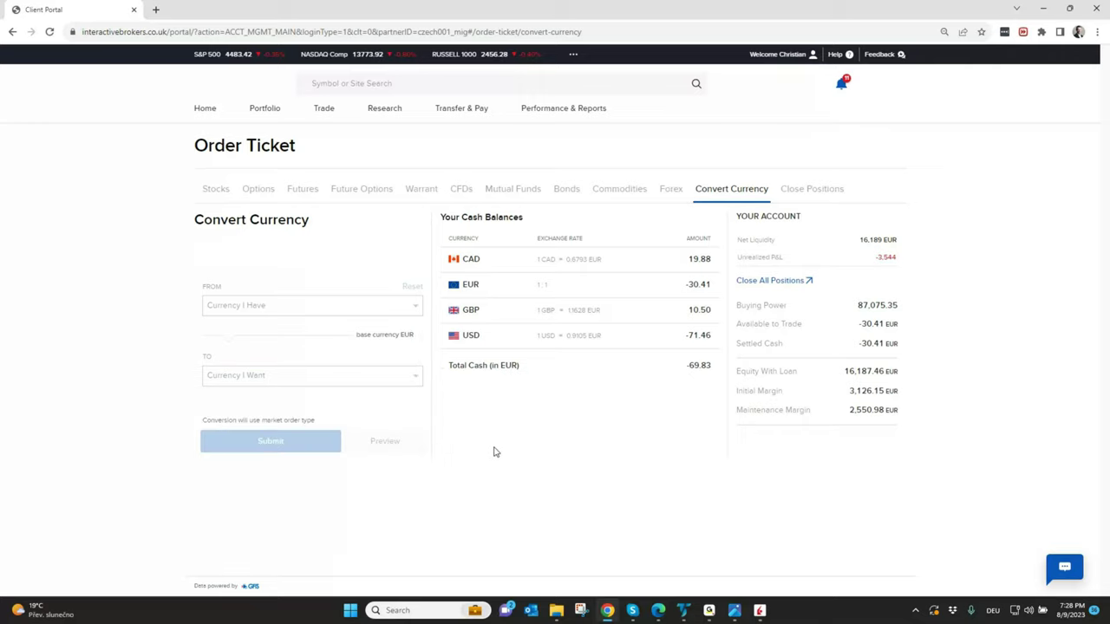
pyautogui.click(316, 304)
pyautogui.click(297, 322)
pyautogui.click(295, 385)
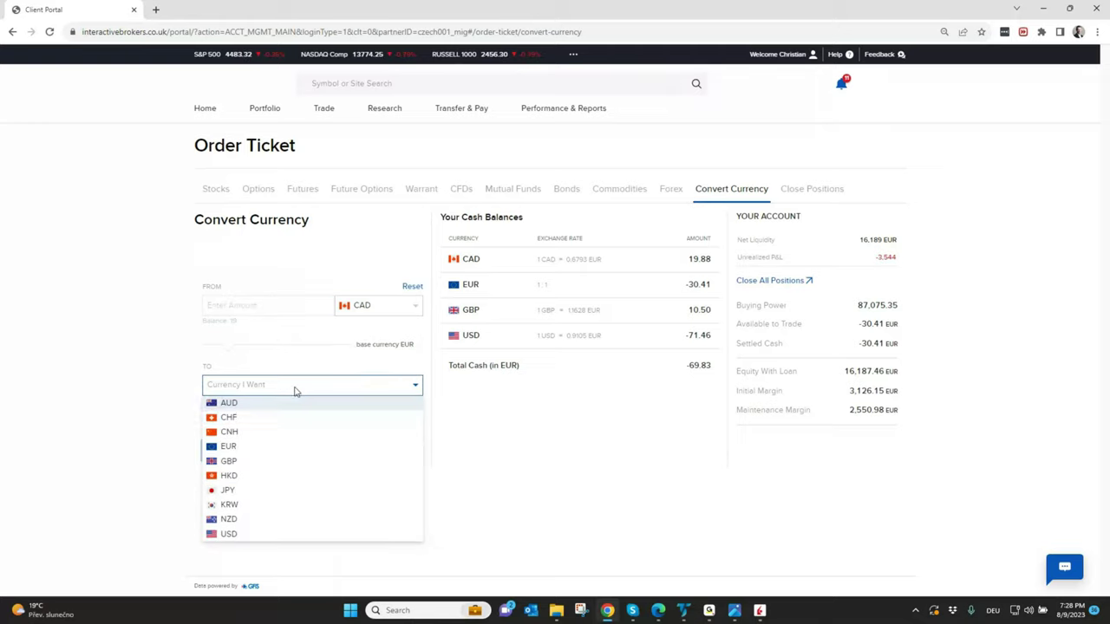
pyautogui.click(260, 417)
# Set the amount to 19 CAD, giving 12 CHF at 0.6527, and highlight the market-order note
pyautogui.click(231, 305)
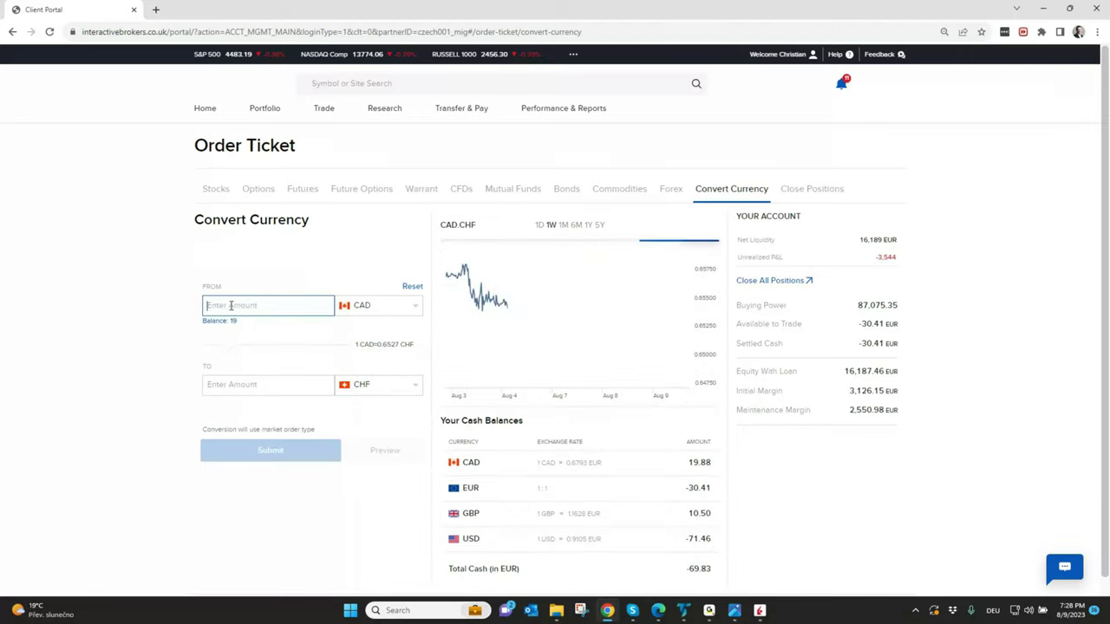
pyautogui.write('1000')
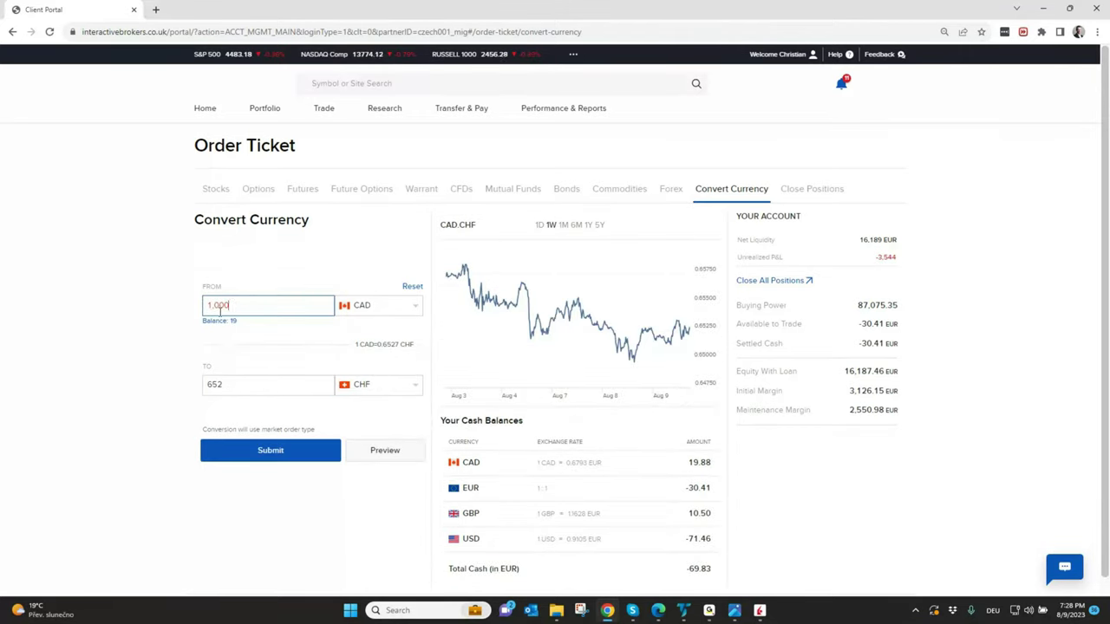
pyautogui.moveTo(238, 305); pyautogui.dragTo(172, 298)
pyautogui.write('19')
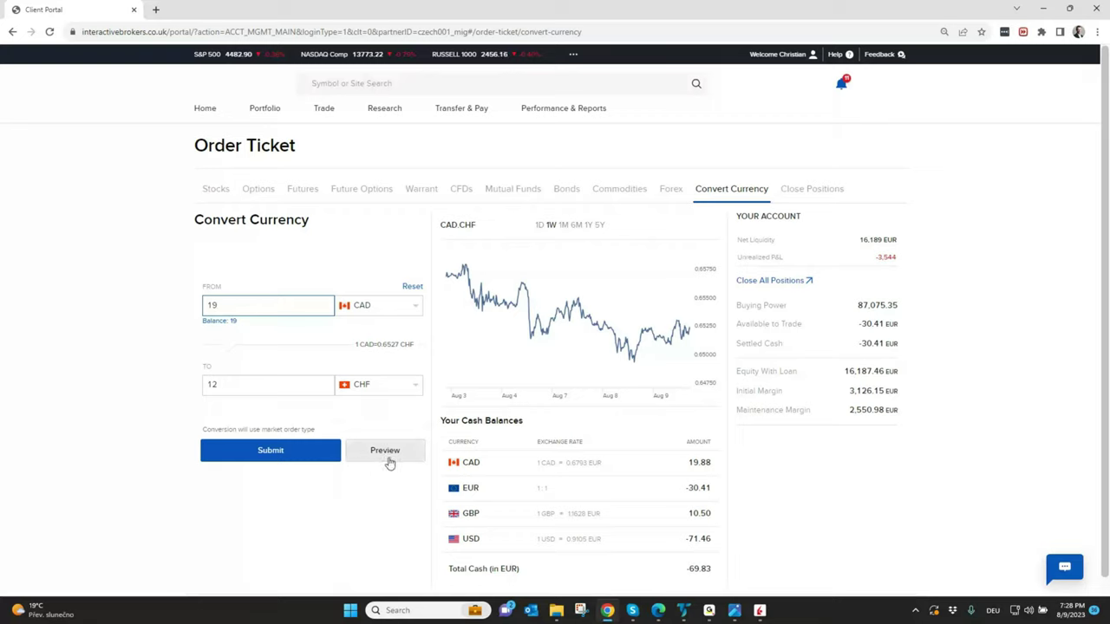
pyautogui.moveTo(319, 429); pyautogui.dragTo(195, 428)
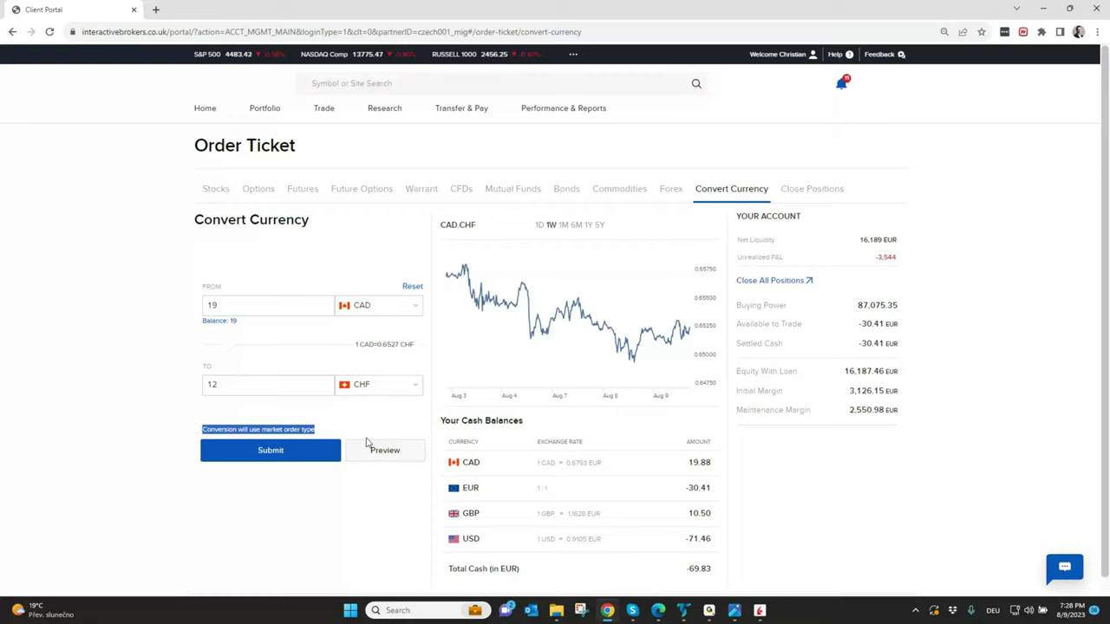
# Preview the 19 CAD to CHF conversion summary and highlight its commission estimate
pyautogui.click(390, 451)
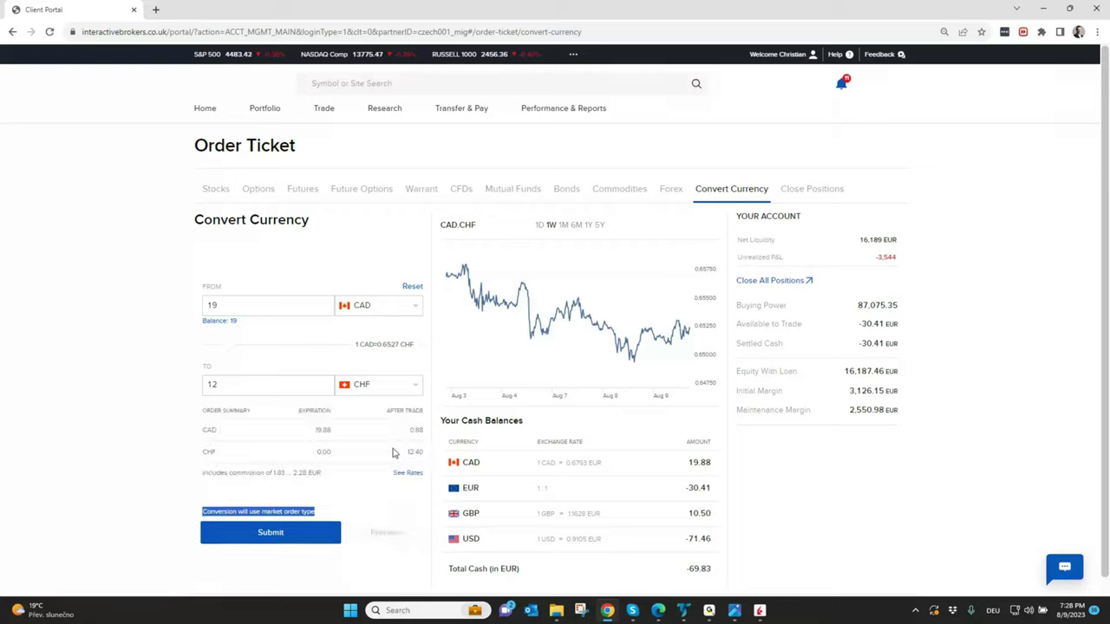
pyautogui.moveTo(326, 474); pyautogui.dragTo(193, 487)
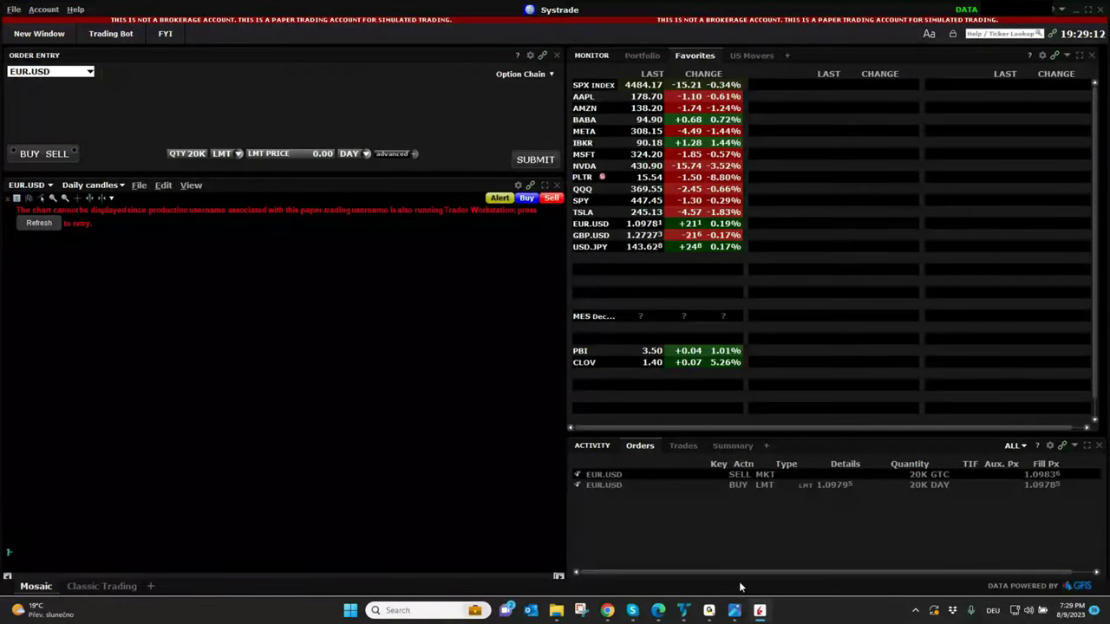
# Refresh the EUR.USD daily chart and review the Account window's balances, 947,172 EUR net liquidation
pyautogui.click(35, 225)
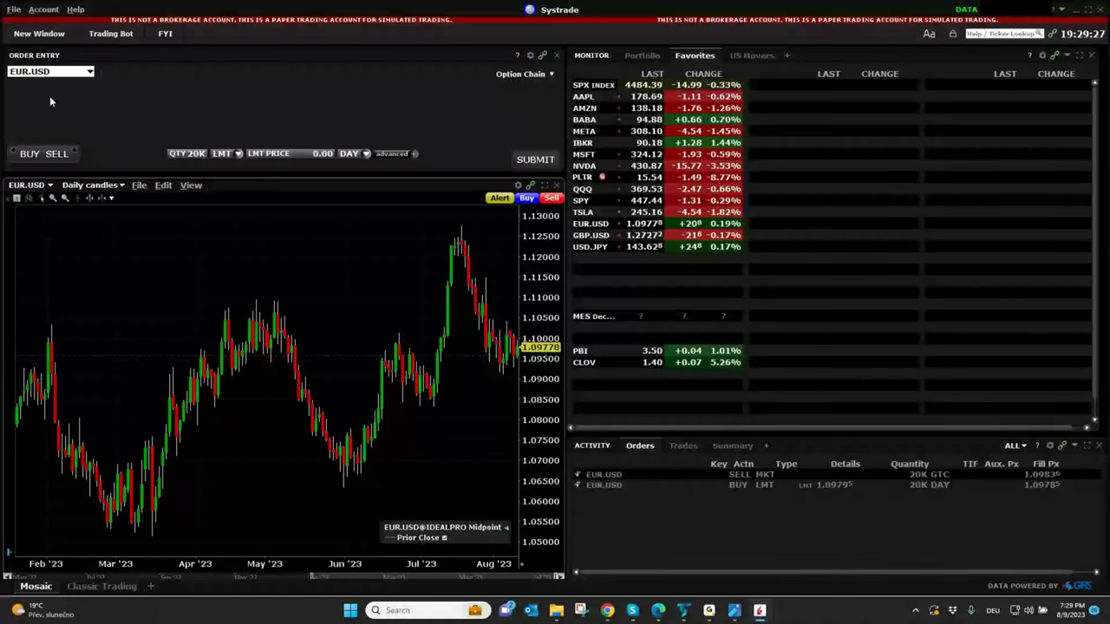
pyautogui.click(43, 10)
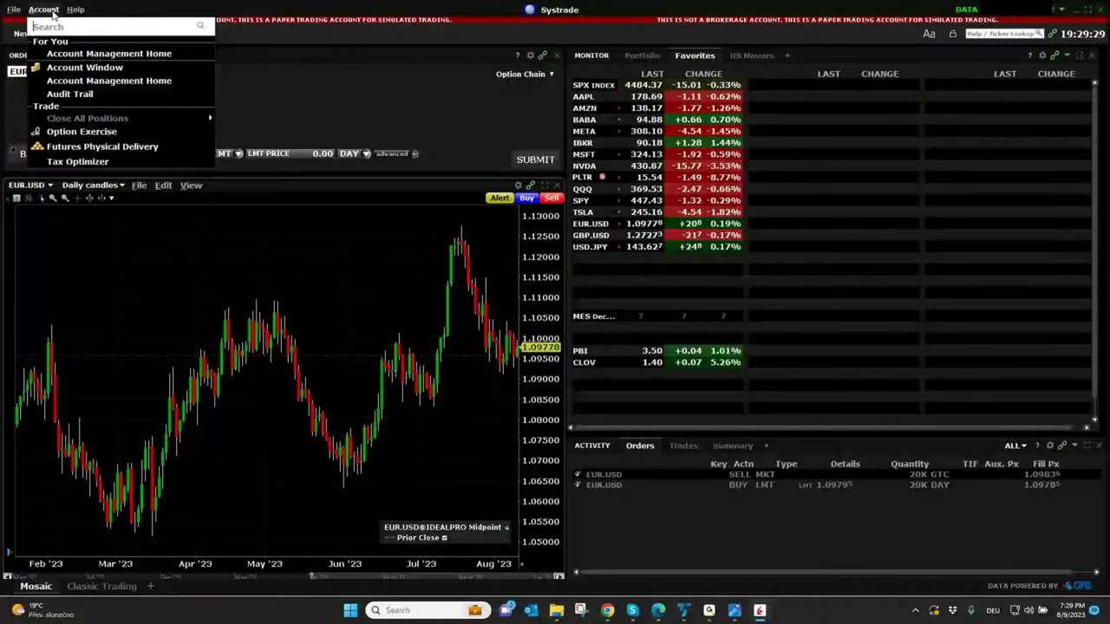
pyautogui.click(102, 72)
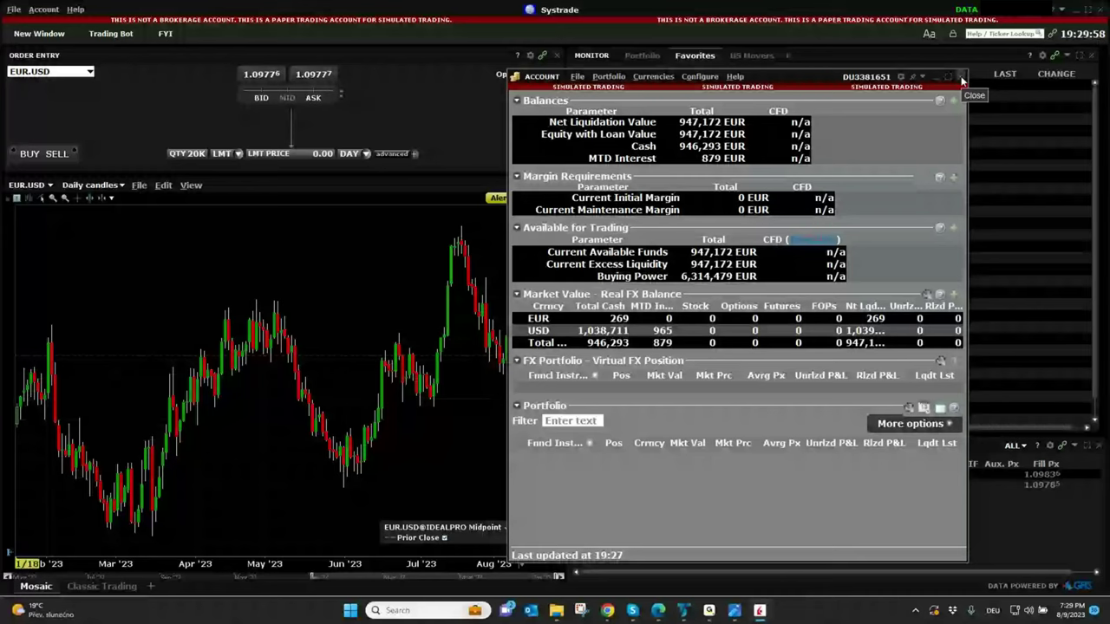
pyautogui.click(960, 80)
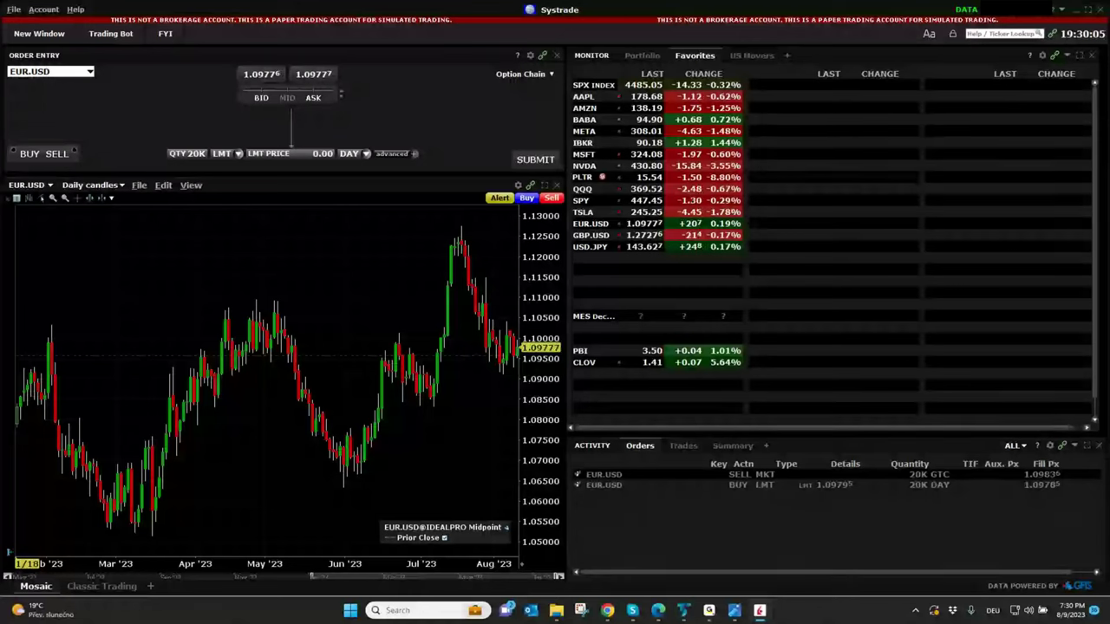
# Set up a 20K EUR.USD buy order with a 1.09600 limit price
pyautogui.click(29, 153)
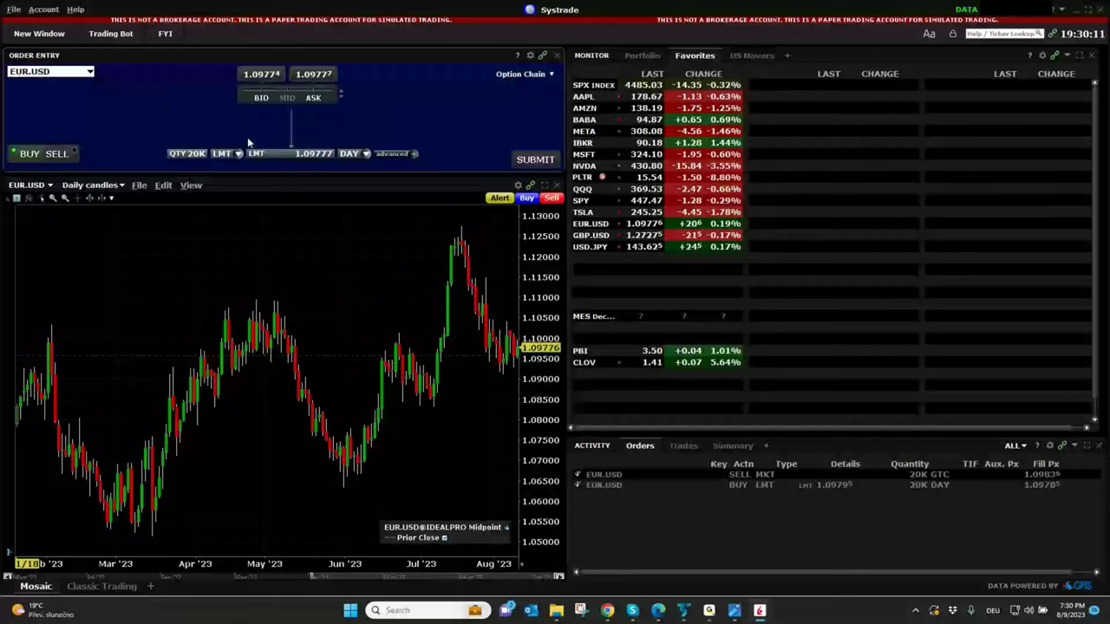
pyautogui.click(187, 154)
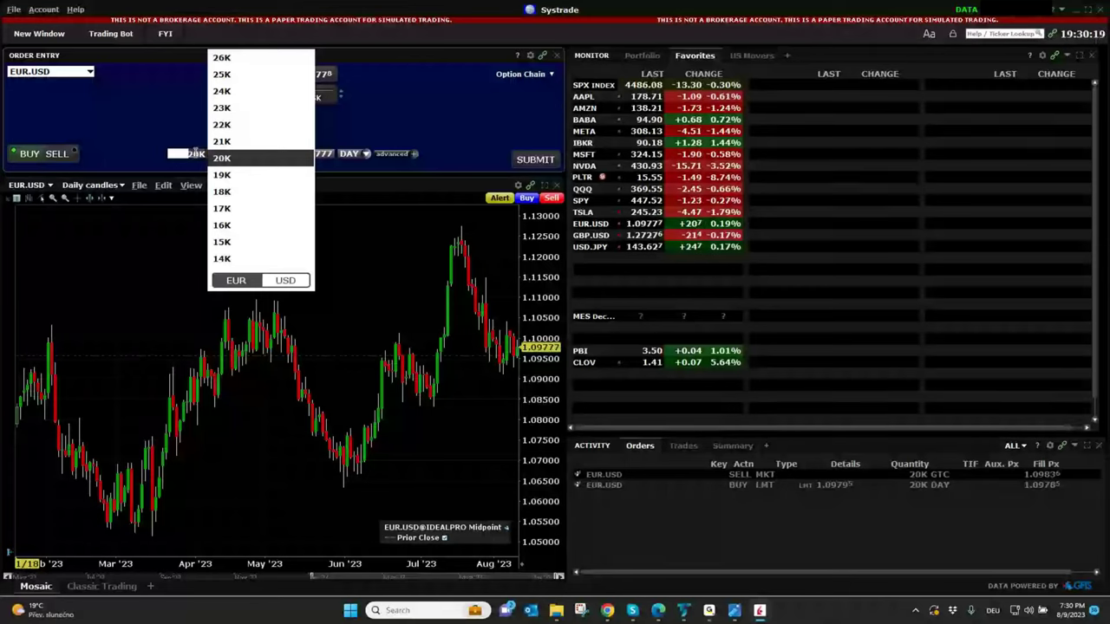
pyautogui.press('Return')
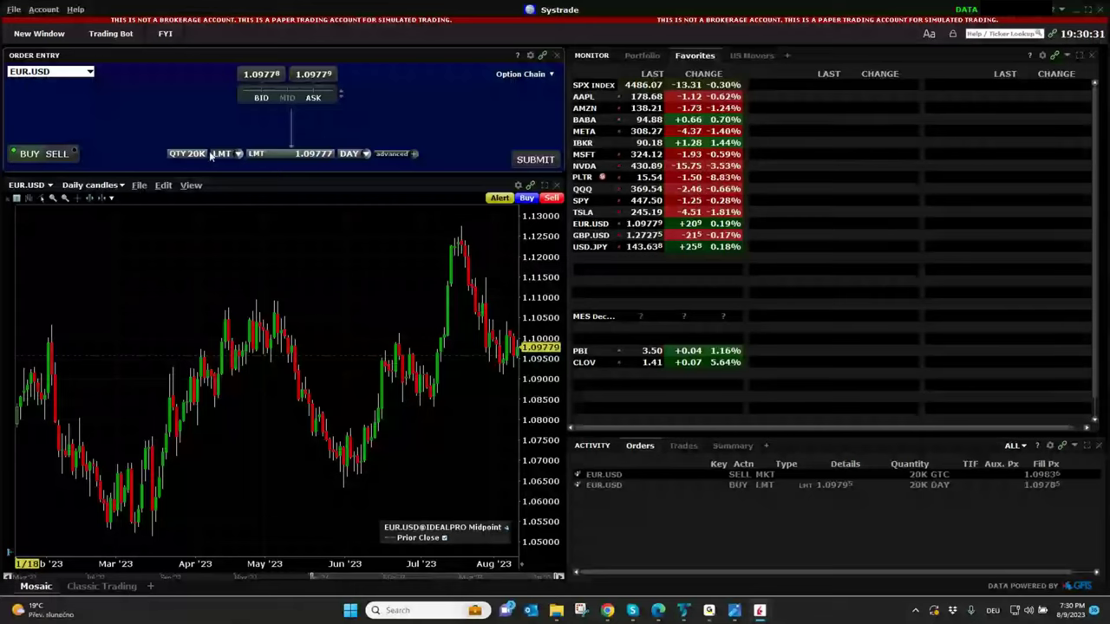
pyautogui.click(318, 155)
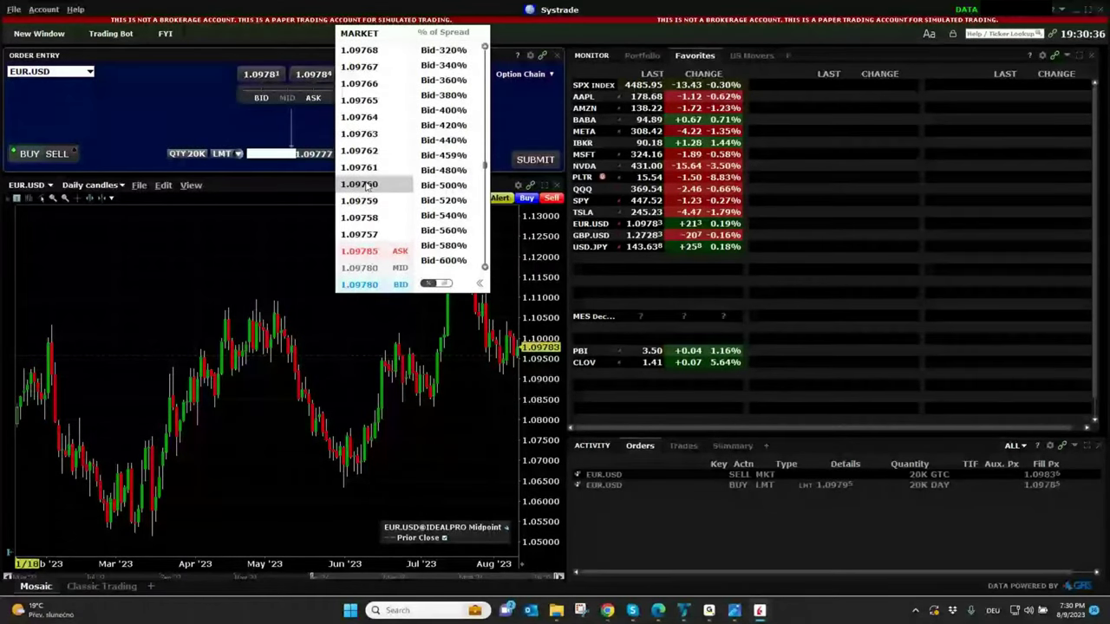
pyautogui.scroll(-10, 368, 187)
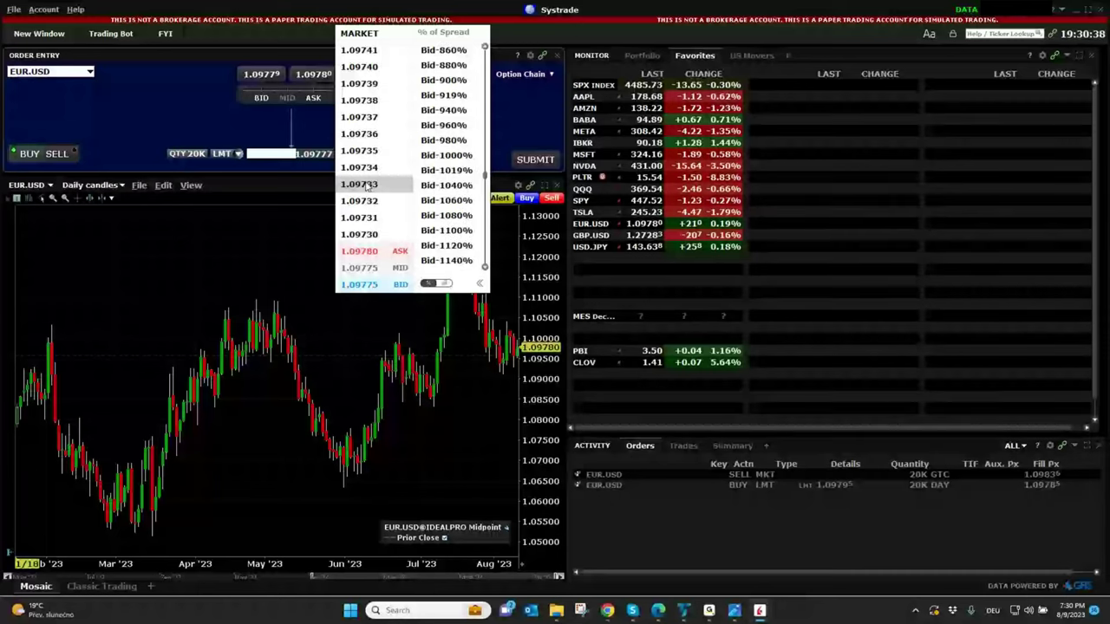
pyautogui.scroll(-8, 368, 187)
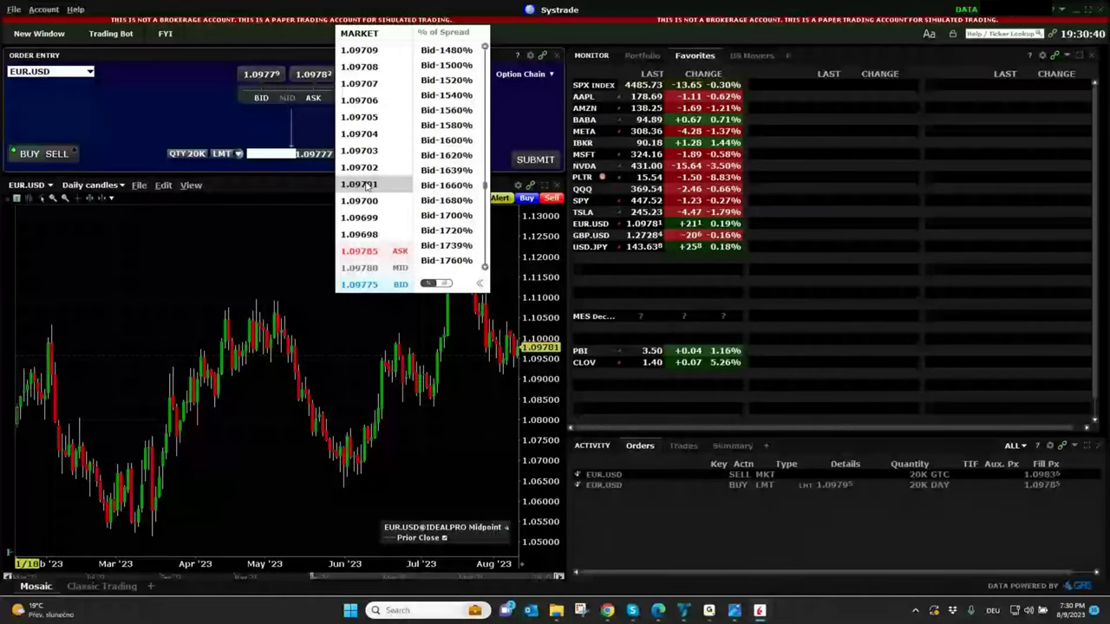
pyautogui.scroll(-7, 368, 188)
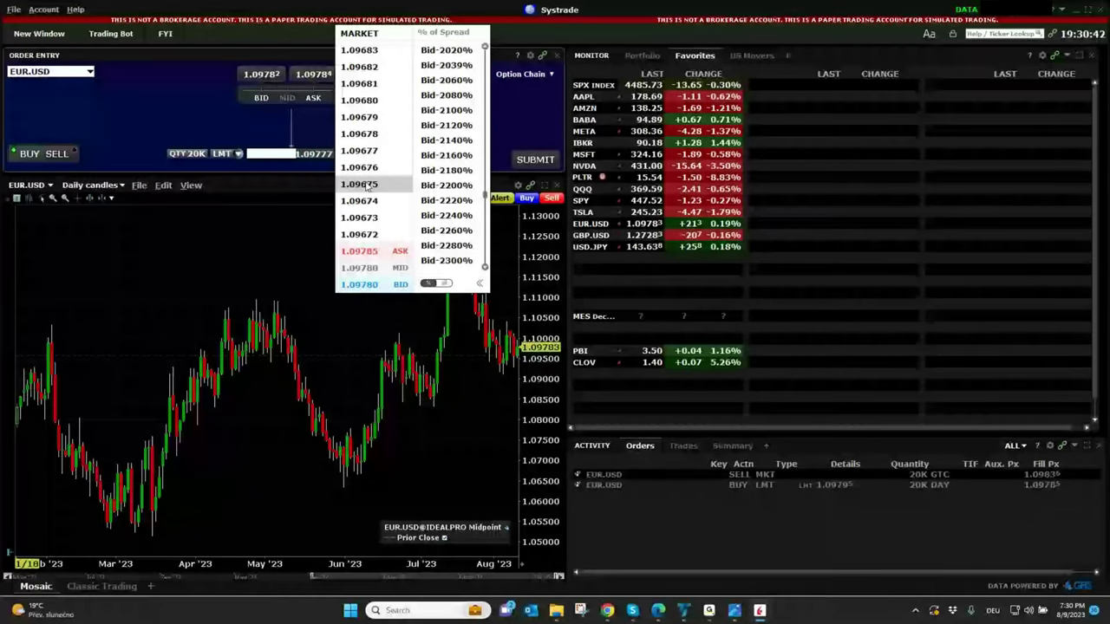
pyautogui.click(368, 185)
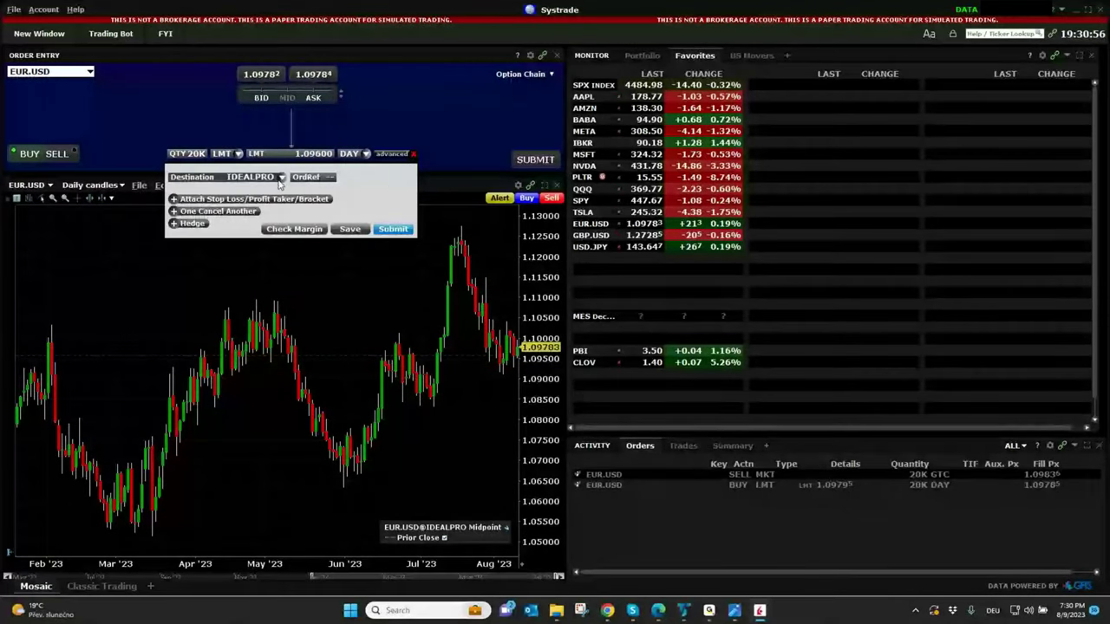
# Change the EUR.USD order destination from IDEALPRO to FXCONV and collapse the advanced options
pyautogui.click(281, 179)
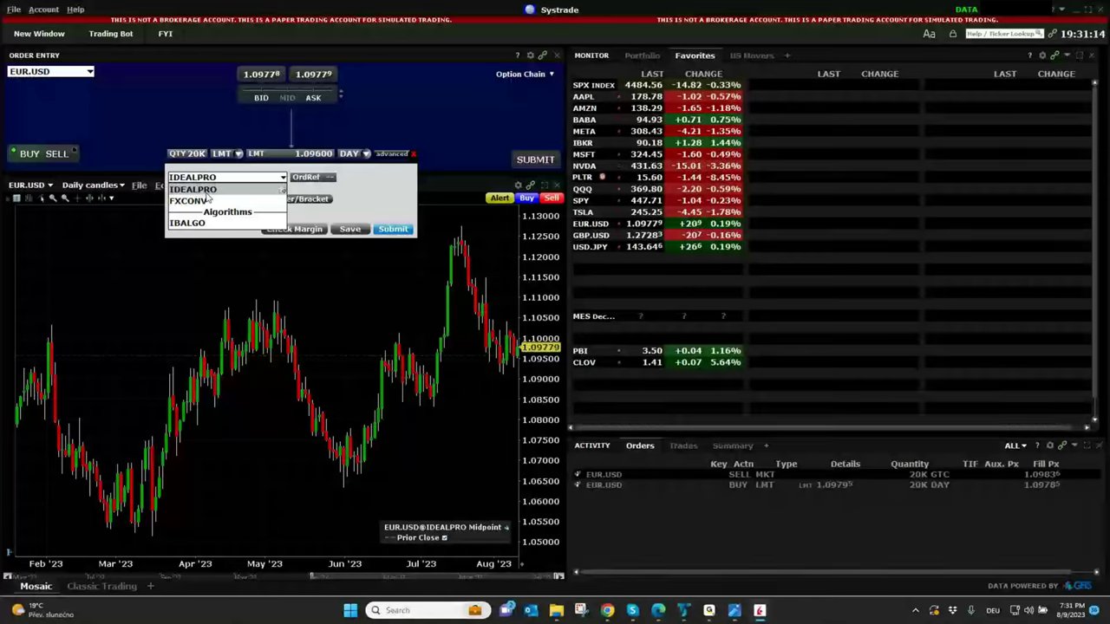
pyautogui.click(209, 200)
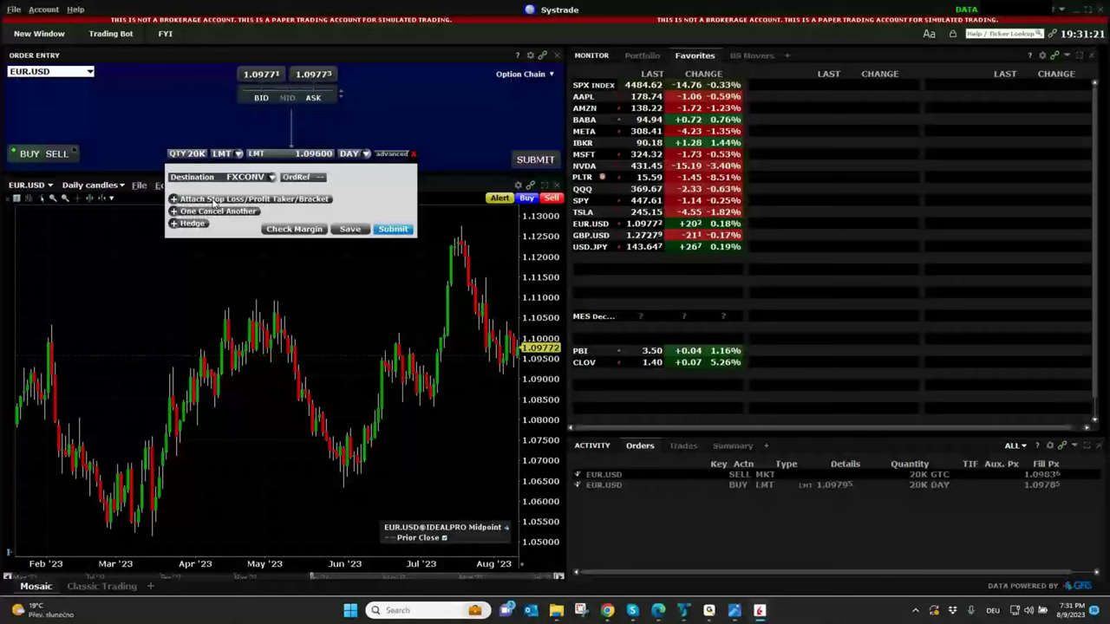
pyautogui.click(413, 153)
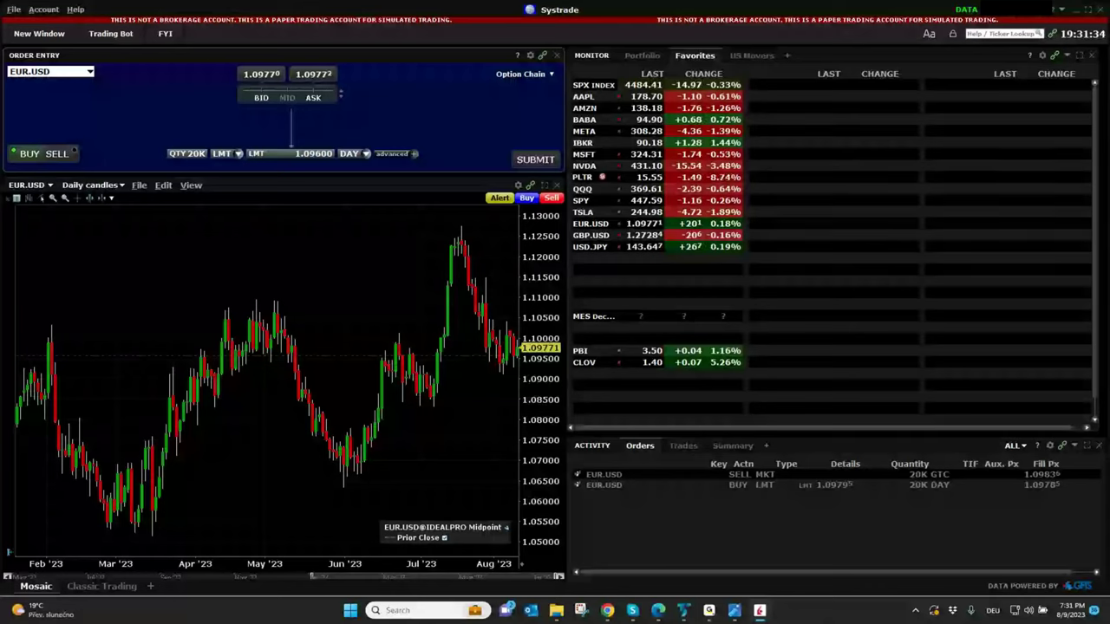
# Reselect BUY and transmit the 20K EUR.USD limit order at 1.09600
pyautogui.click(69, 154)
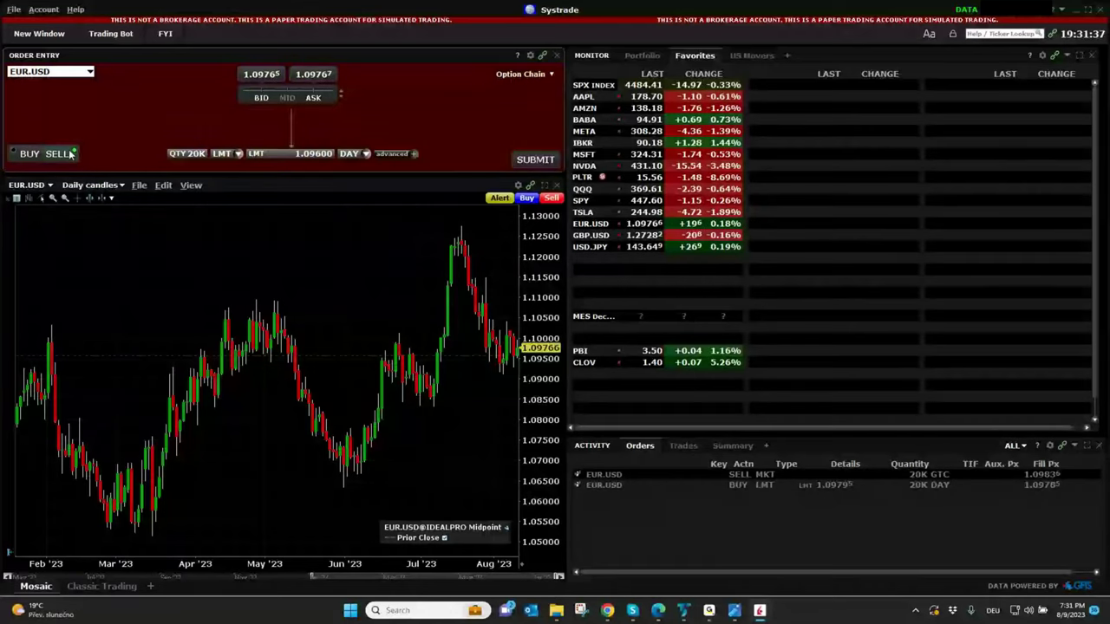
pyautogui.click(28, 153)
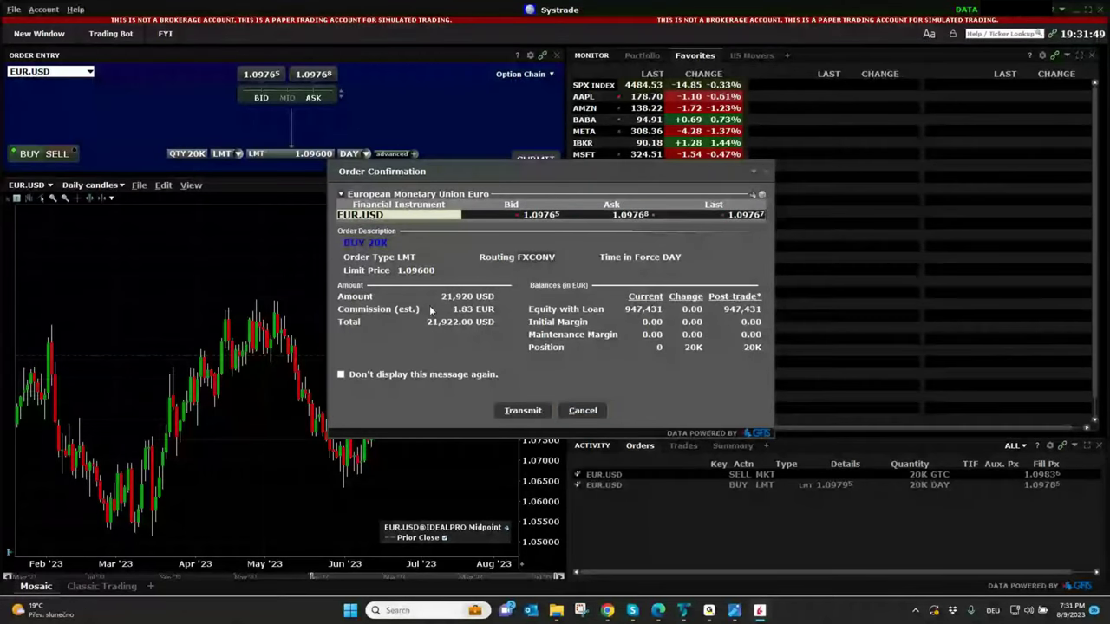
pyautogui.click(533, 411)
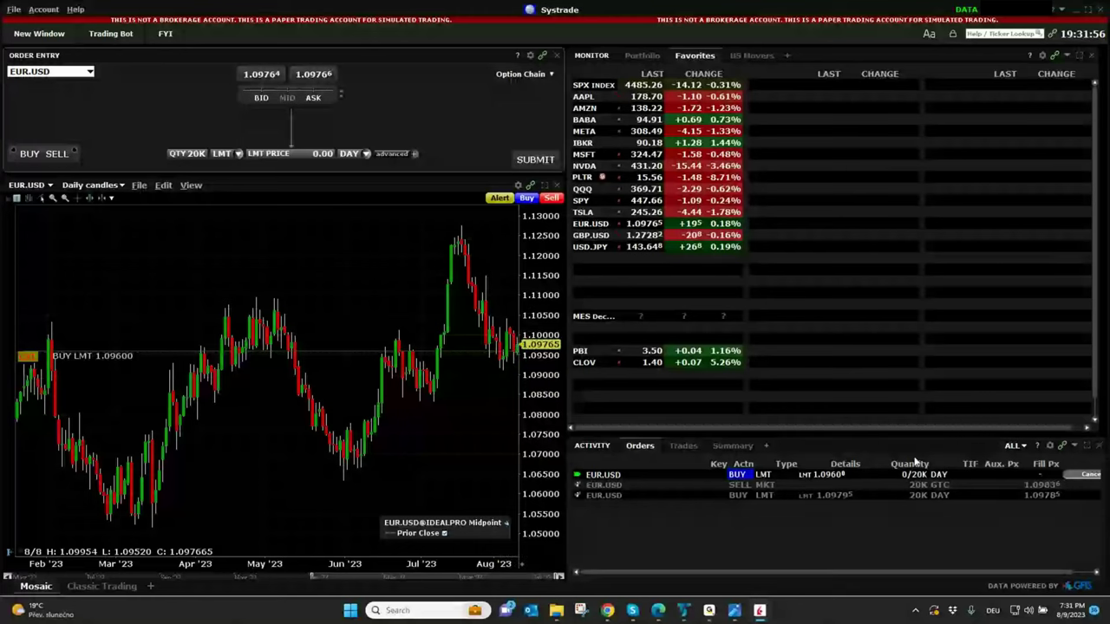
# Modify the EUR.USD order to GTC, then to market, filling 20K at 1.09750
pyautogui.click(938, 475)
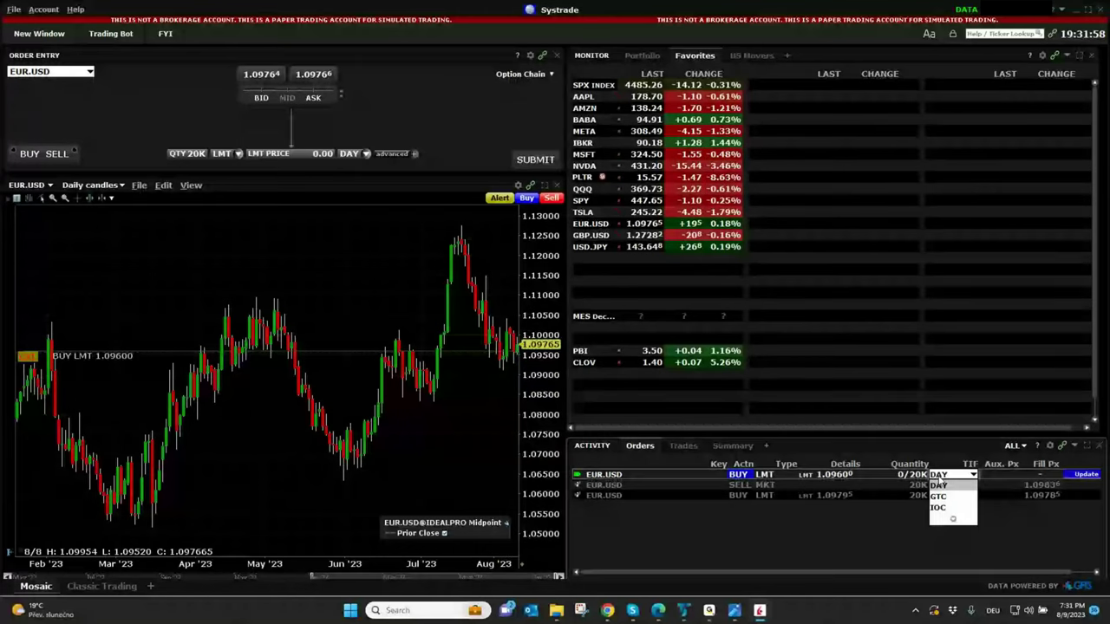
pyautogui.click(943, 496)
pyautogui.click(1086, 475)
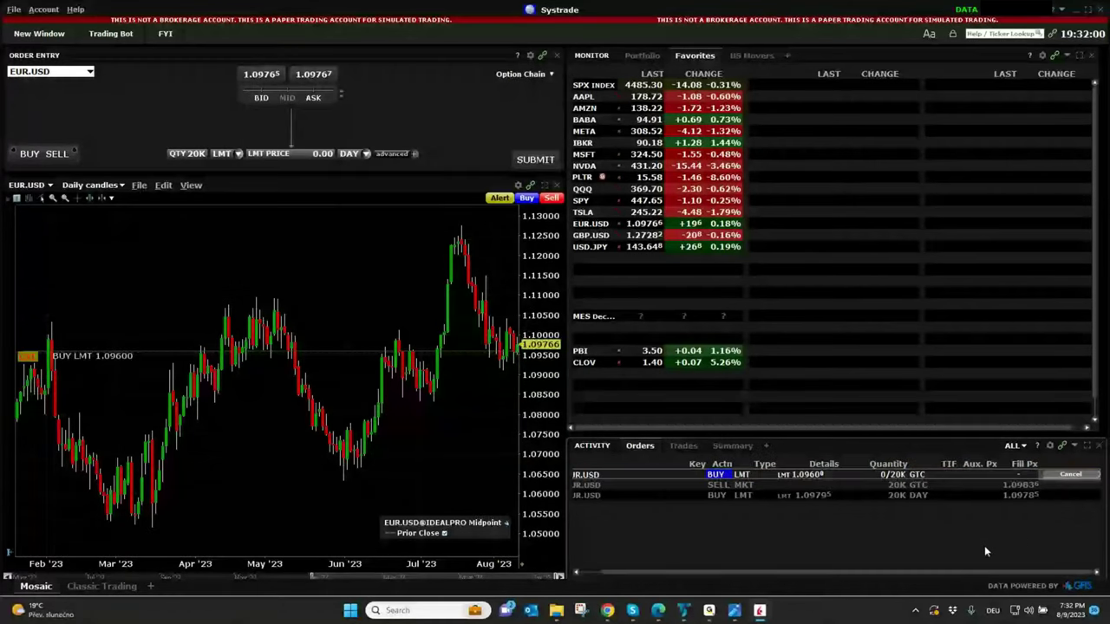
pyautogui.click(555, 342)
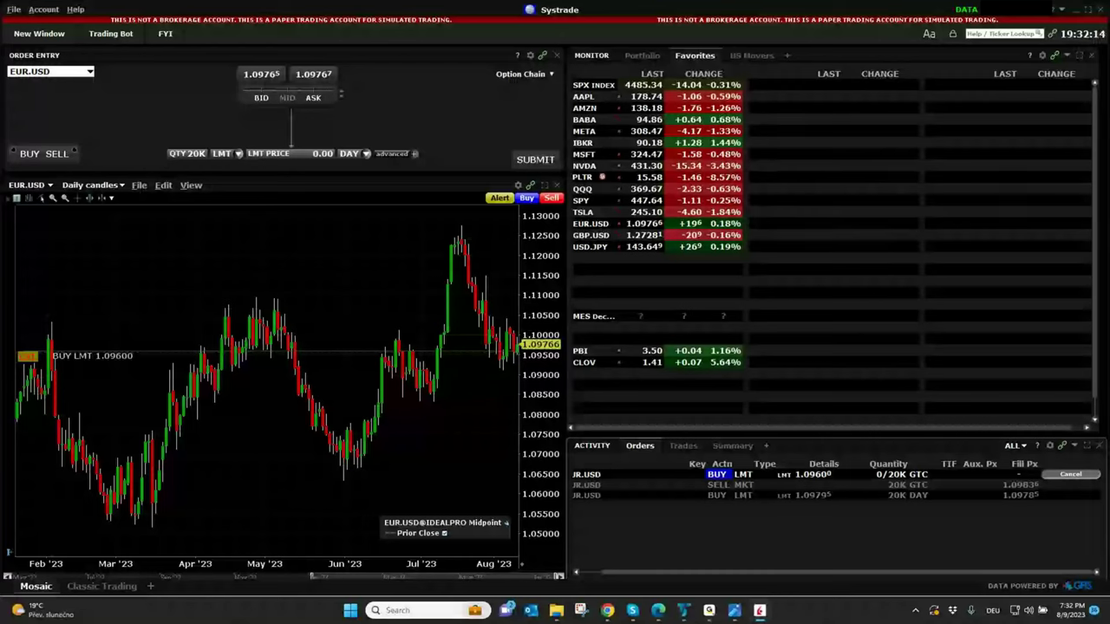
pyautogui.click(743, 475)
pyautogui.click(746, 491)
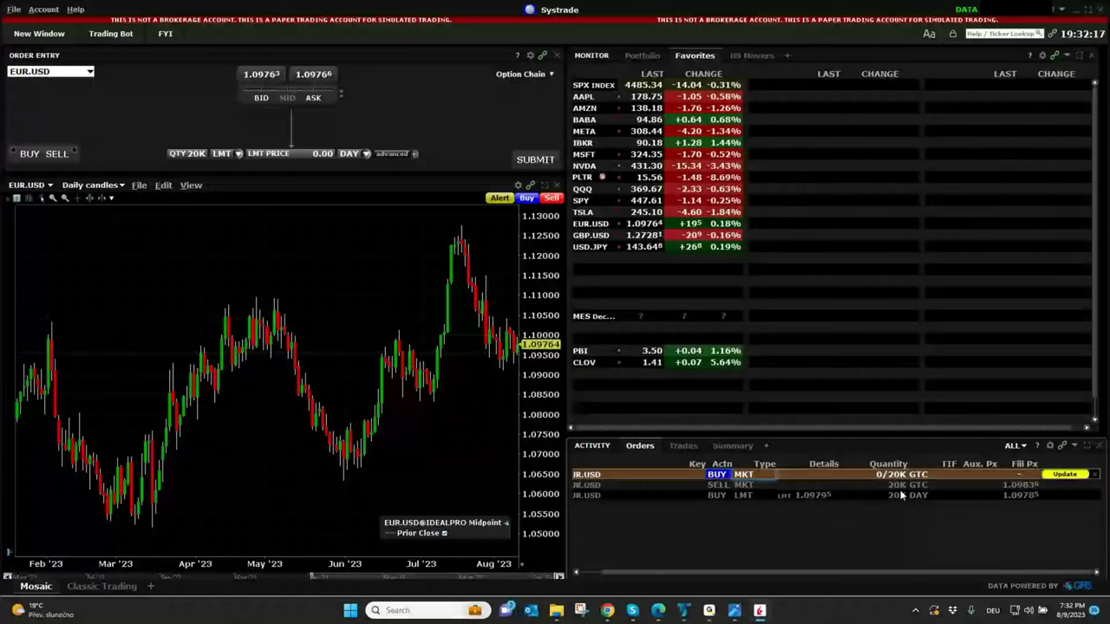
pyautogui.click(1065, 476)
# Check the new EUR balance in the Account window, then close it
pyautogui.click(44, 10)
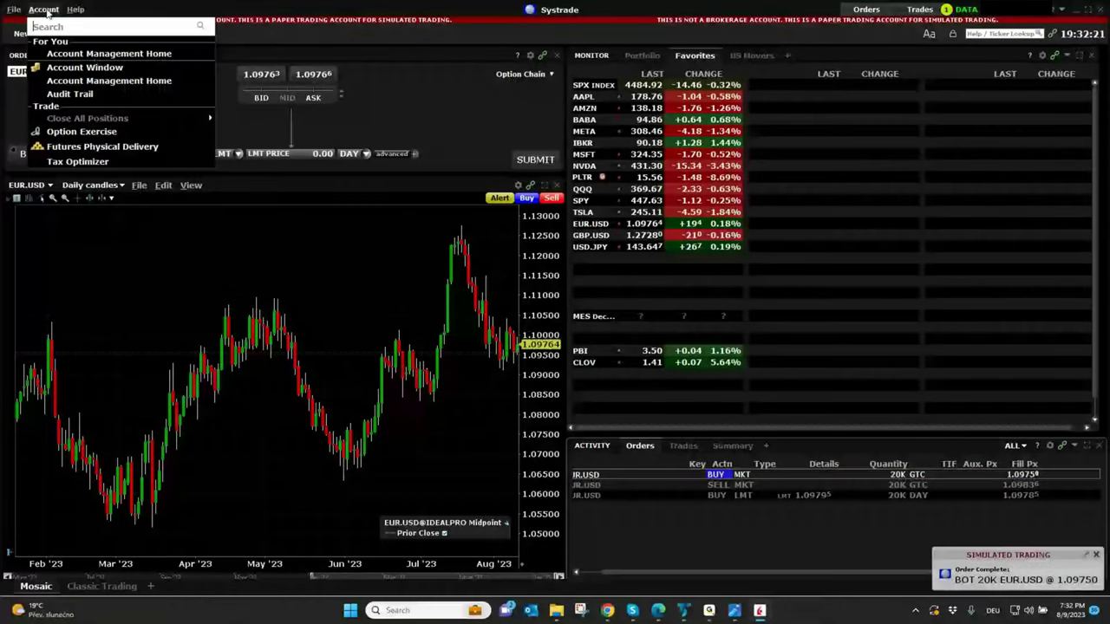
pyautogui.click(85, 67)
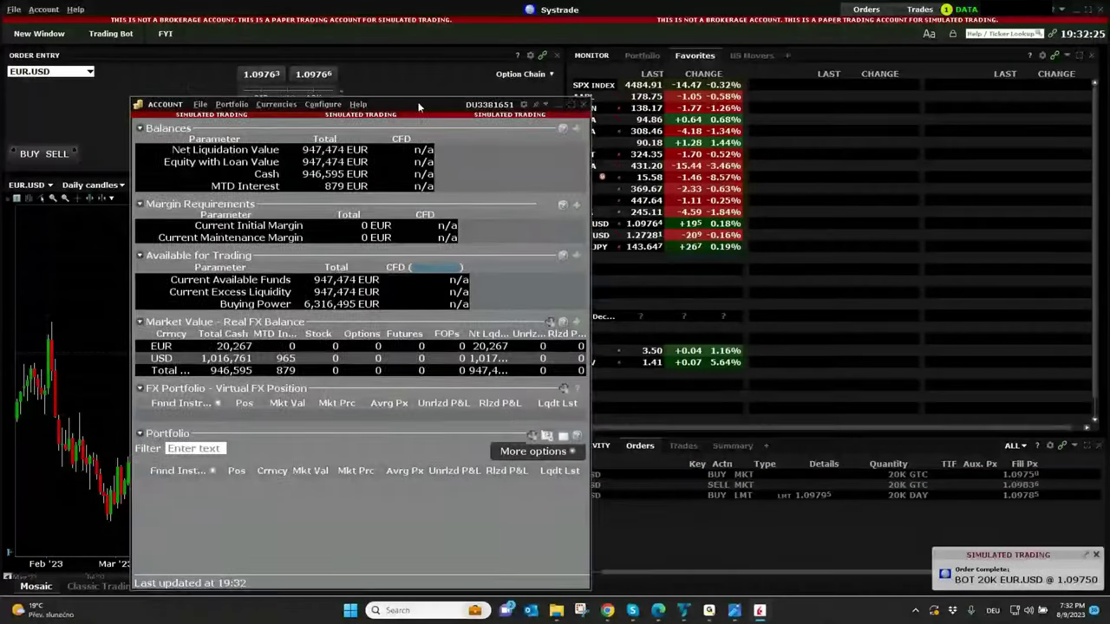
pyautogui.moveTo(418, 106); pyautogui.dragTo(468, 96)
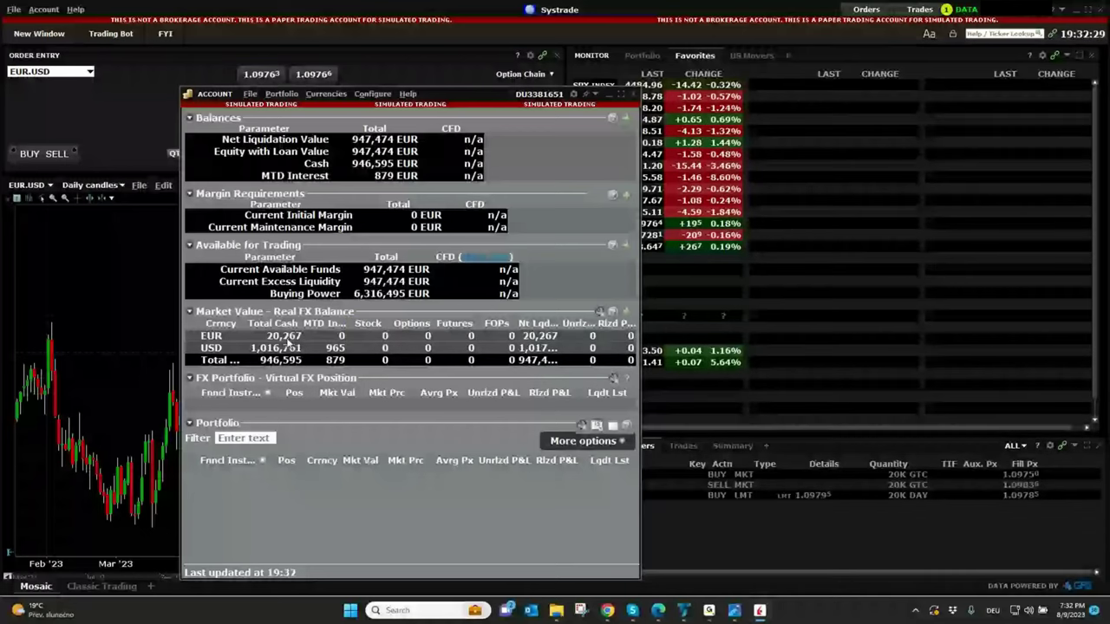
pyautogui.click(633, 94)
pyautogui.click(57, 72)
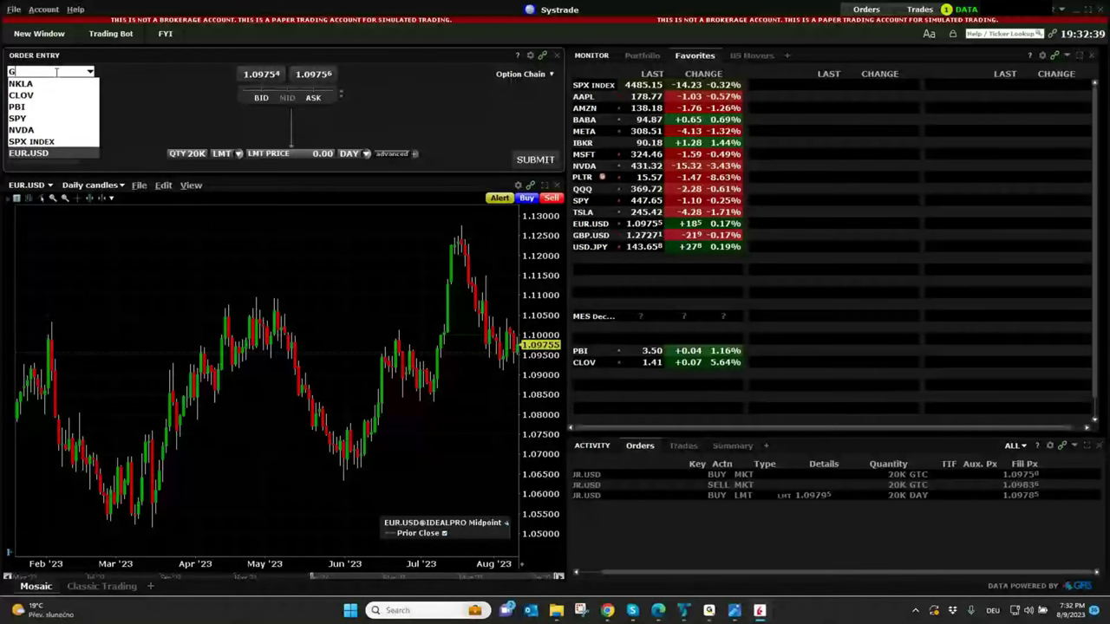
# Load the GBP.USD IDEALPRO cash contract into the order ticket
pyautogui.write('GBP.USD')
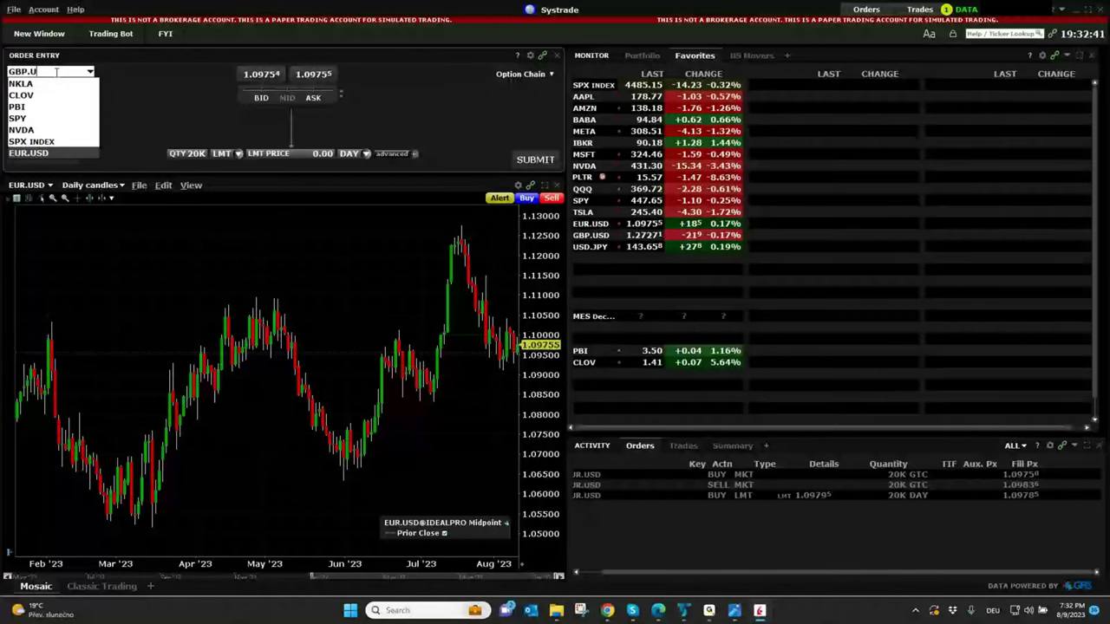
pyautogui.press('Return')
pyautogui.click(347, 219)
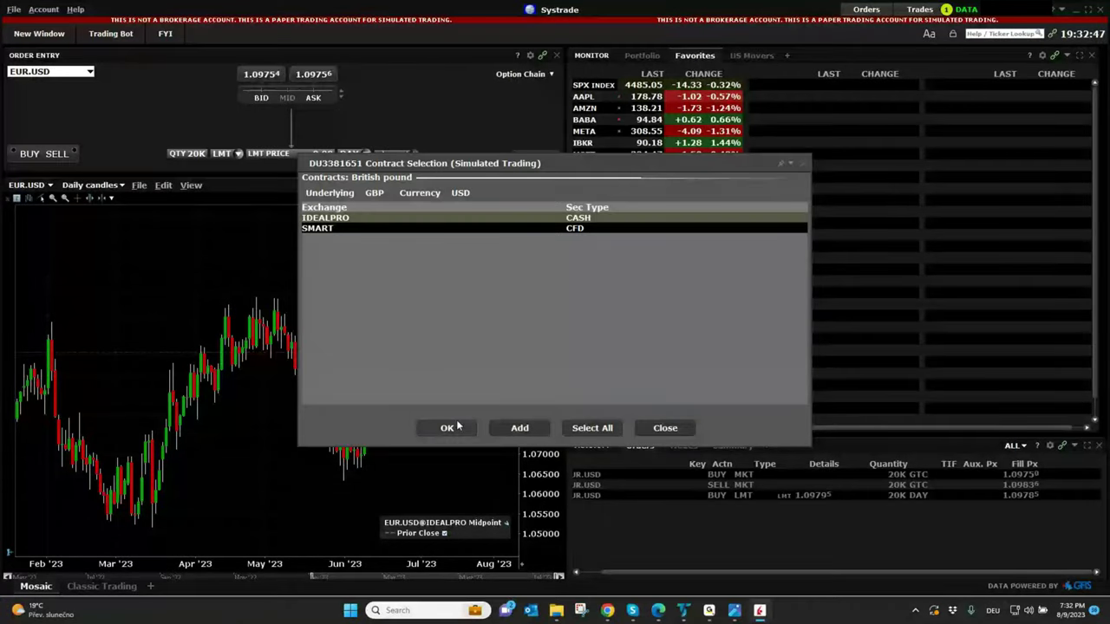
pyautogui.click(454, 425)
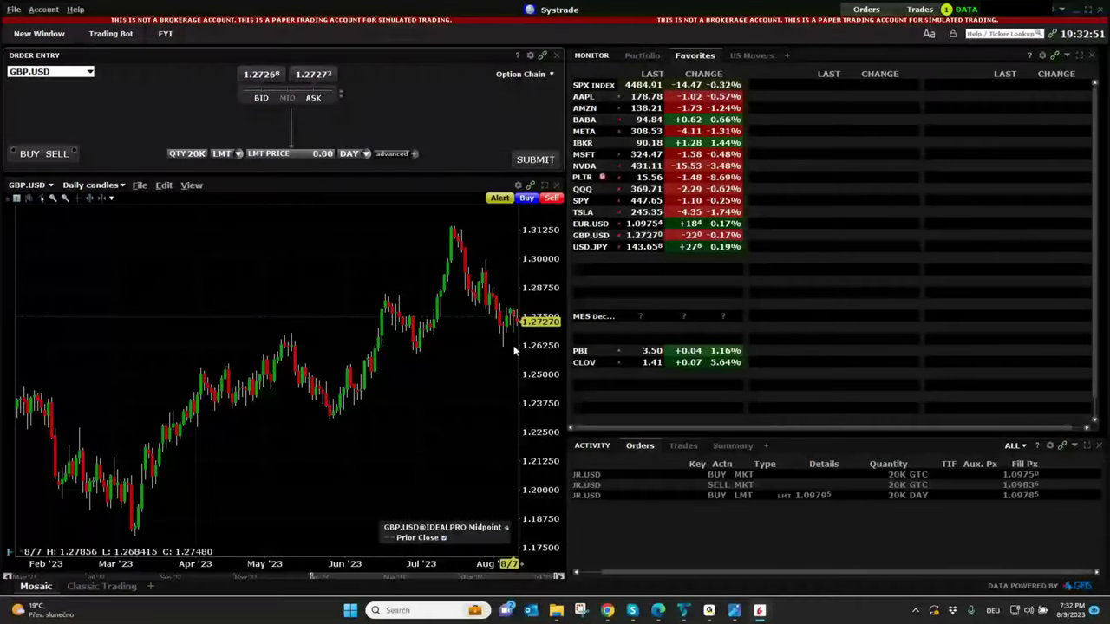
# Make the GBP.USD order a buy with a 1.27168 limit price
pyautogui.click(27, 154)
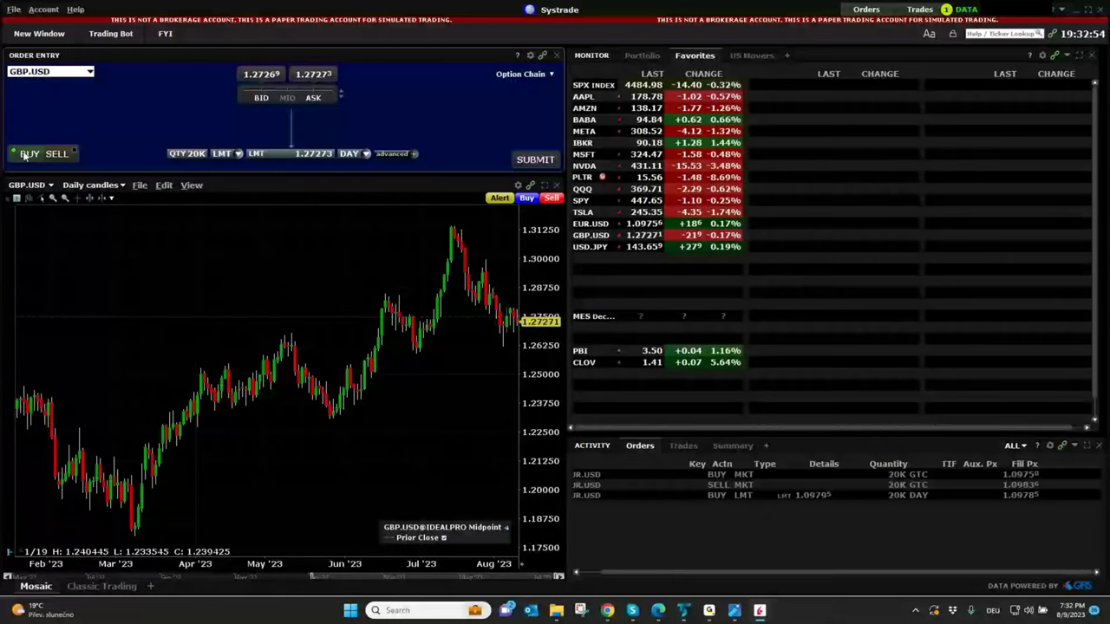
pyautogui.click(300, 158)
pyautogui.scroll(-6, 392, 208)
pyautogui.scroll(-20, 385, 218)
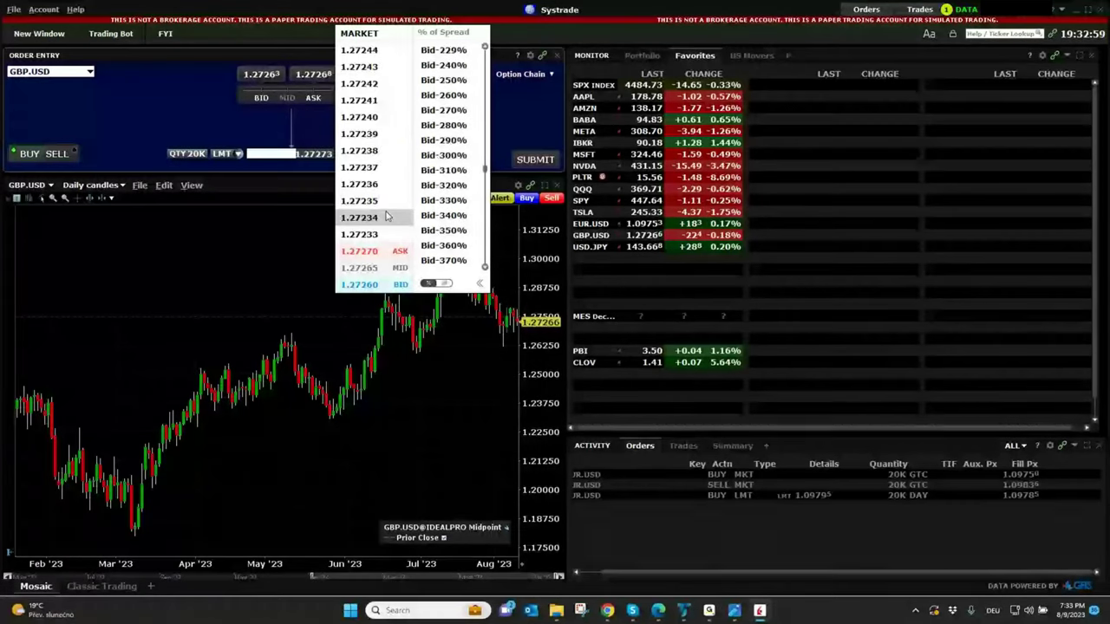
pyautogui.scroll(-8, 386, 235)
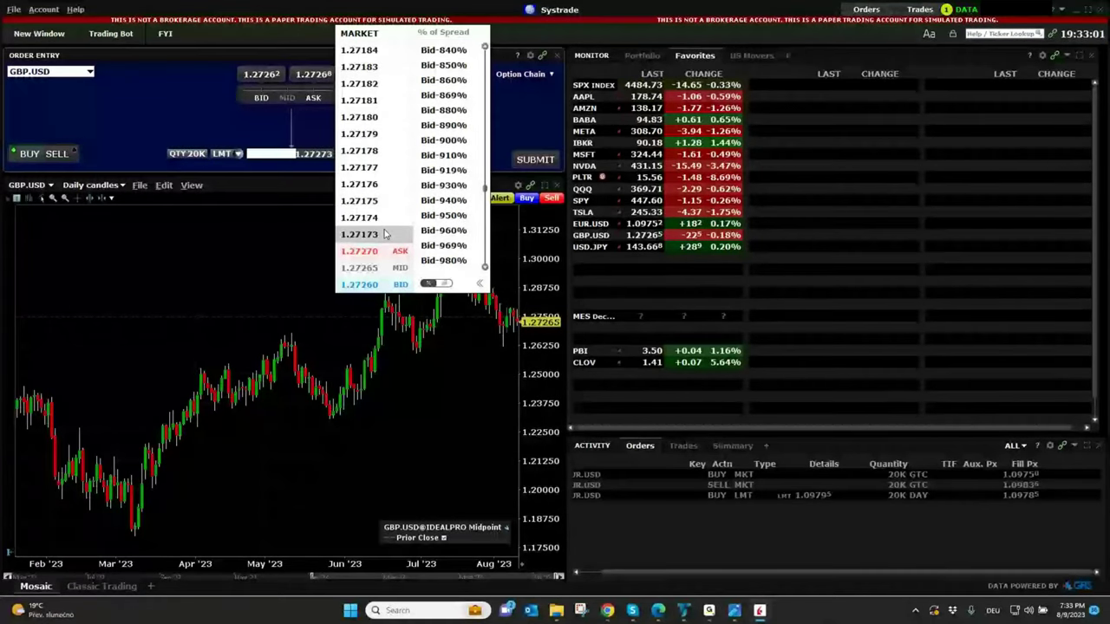
pyautogui.click(386, 234)
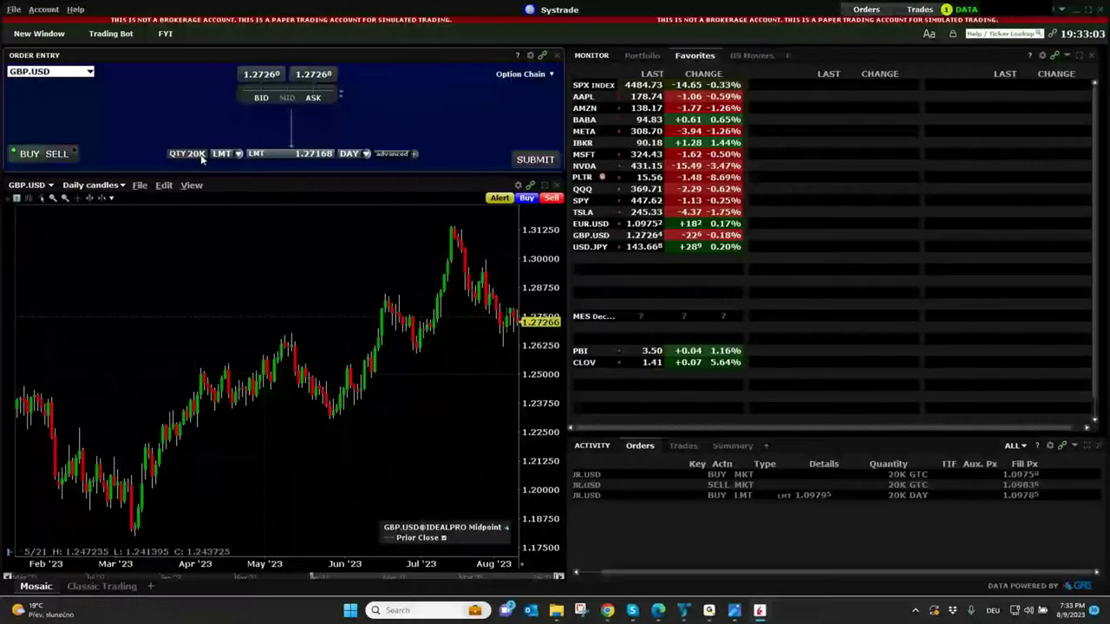
# Route the 20K GBP.USD buy to FXCONV, then submit and transmit it
pyautogui.click(397, 155)
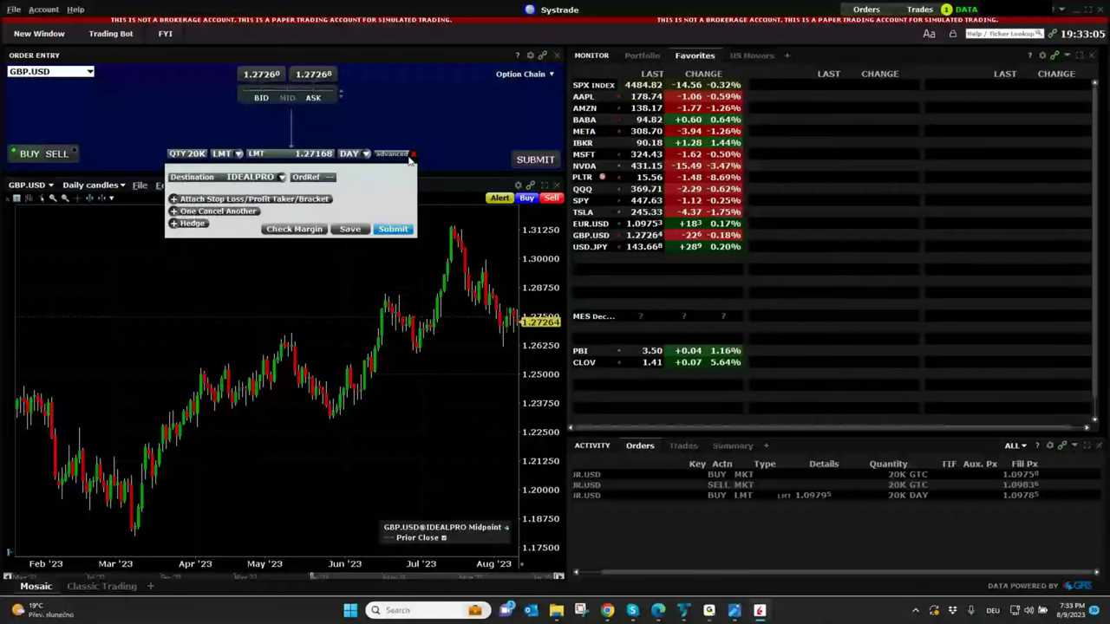
pyautogui.click(279, 177)
pyautogui.click(197, 200)
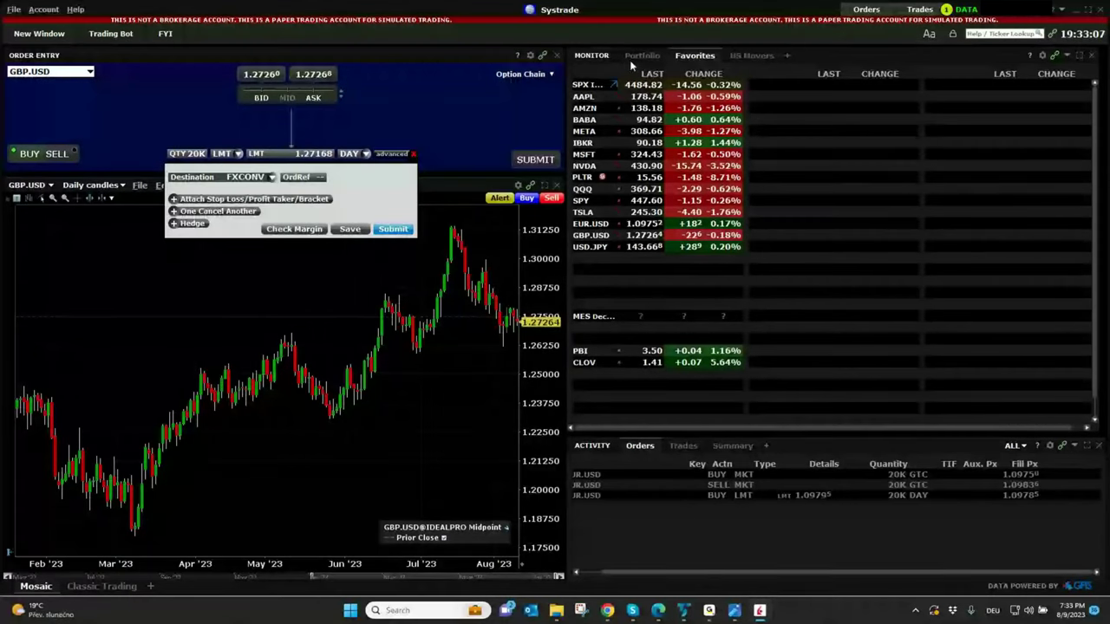
pyautogui.click(484, 118)
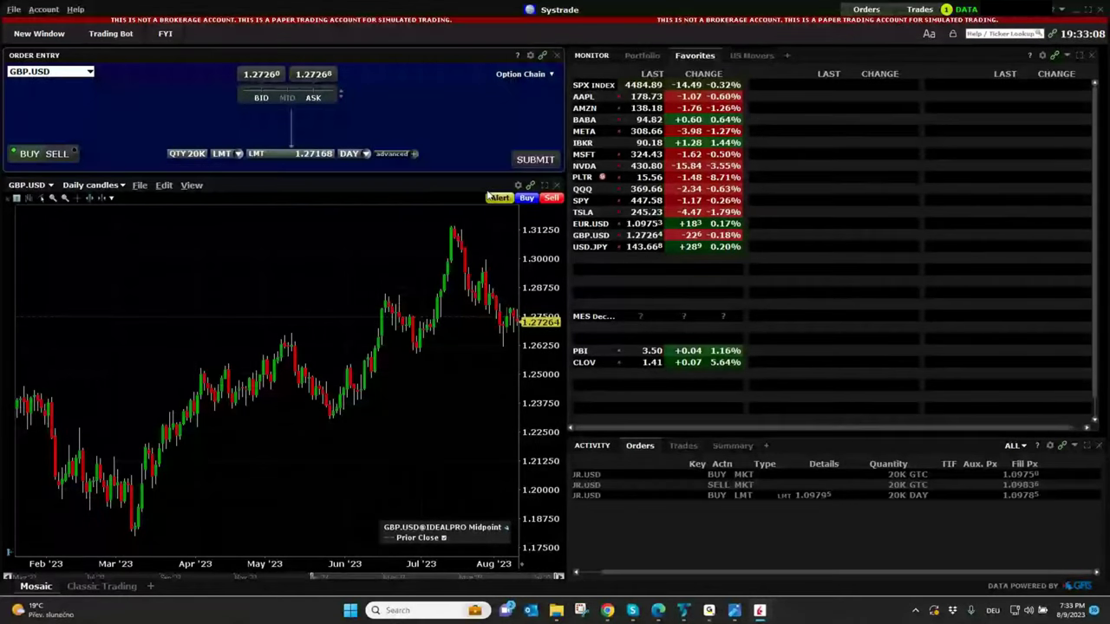
pyautogui.click(536, 162)
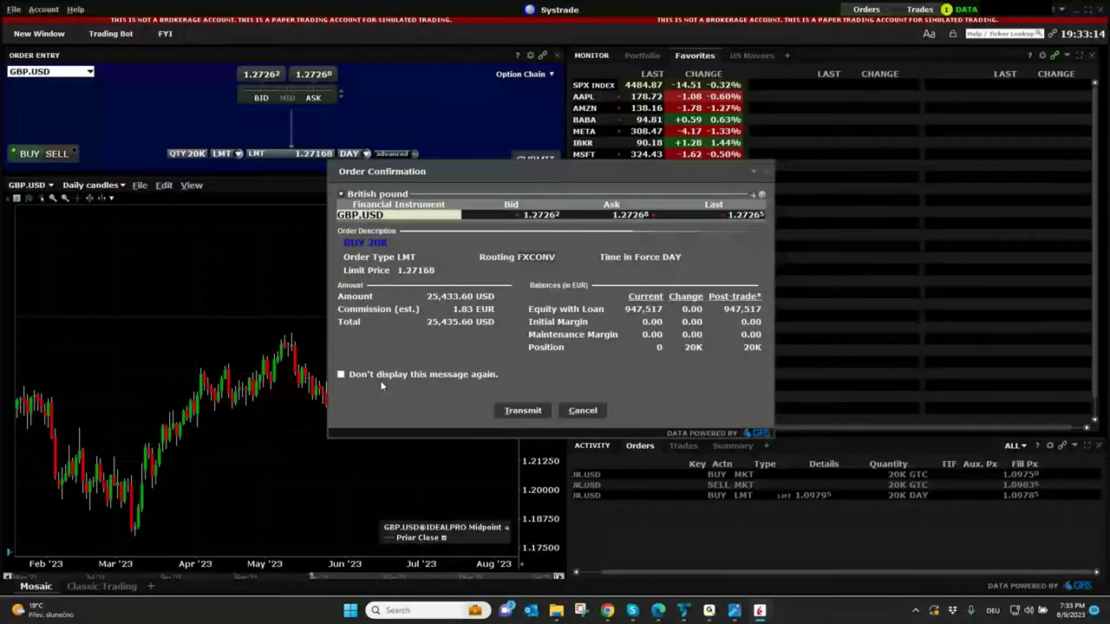
pyautogui.click(520, 411)
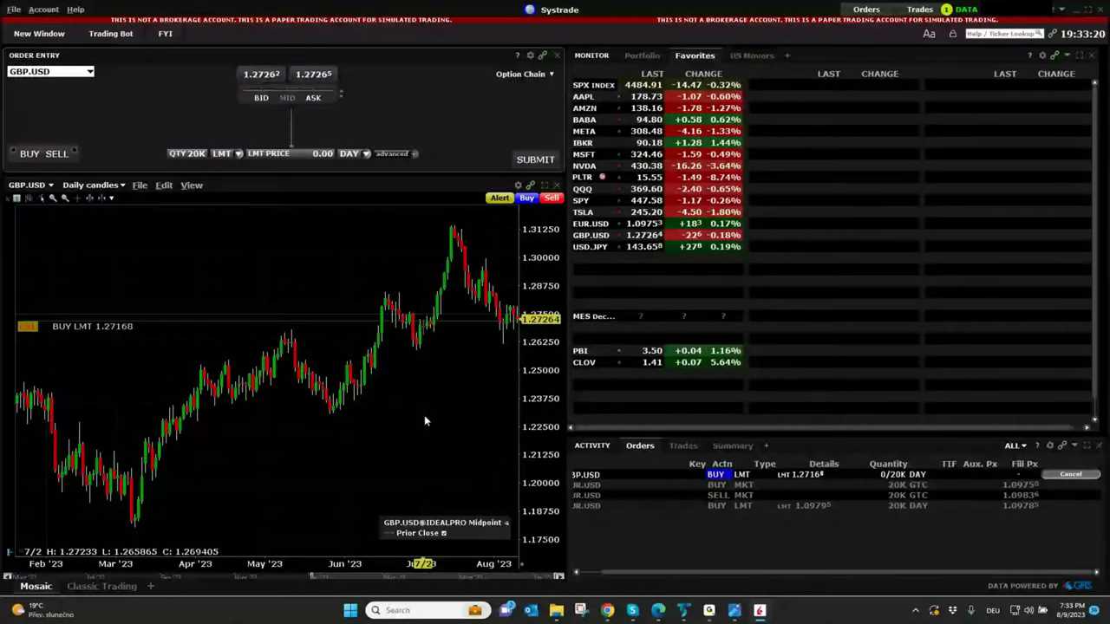
# Lower the GBP.USD buy limit to 1.25911, then change it to a MKT order and transmit it
pyautogui.moveTo(328, 324); pyautogui.dragTo(327, 351)
pyautogui.click(742, 474)
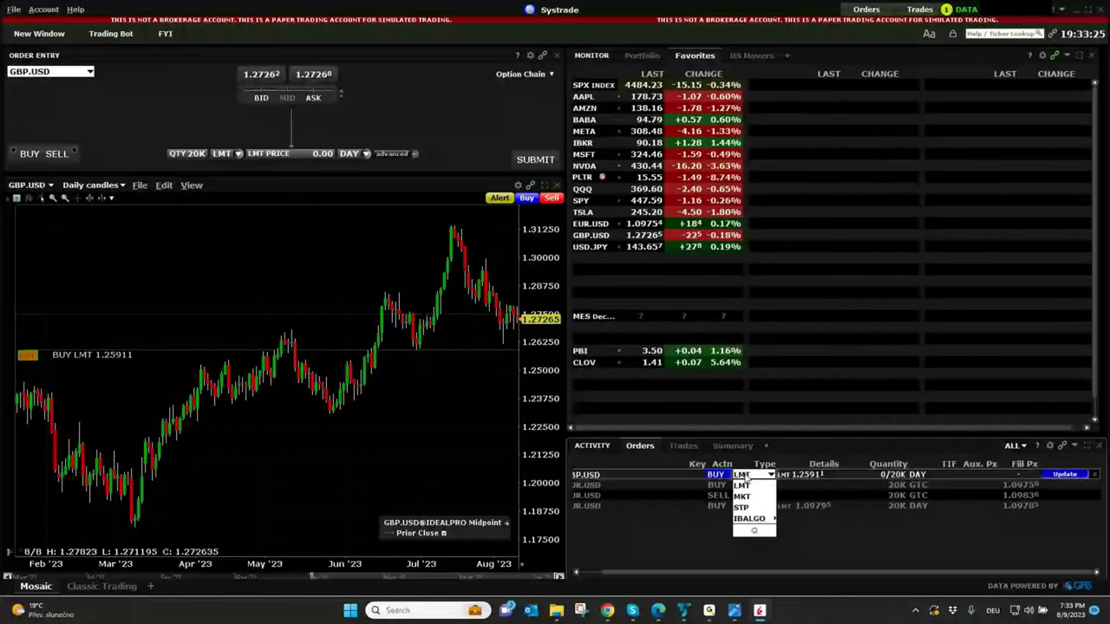
pyautogui.click(749, 486)
pyautogui.click(1087, 476)
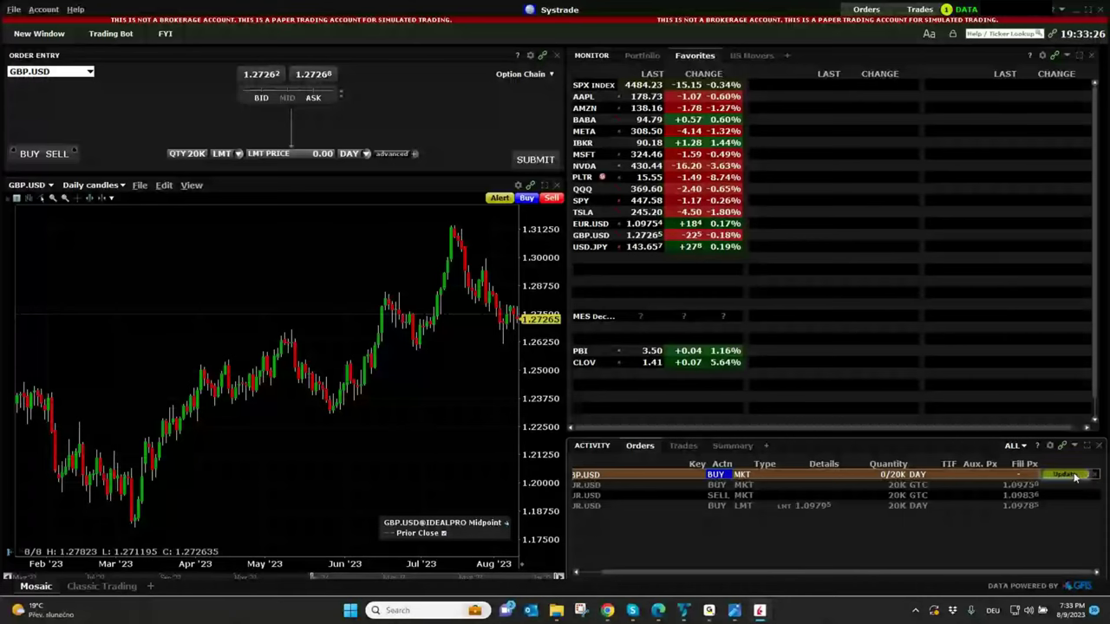
# Check the account window's FX balances for the 20,000 GBP bought at 1.27268
pyautogui.click(44, 10)
pyautogui.click(87, 67)
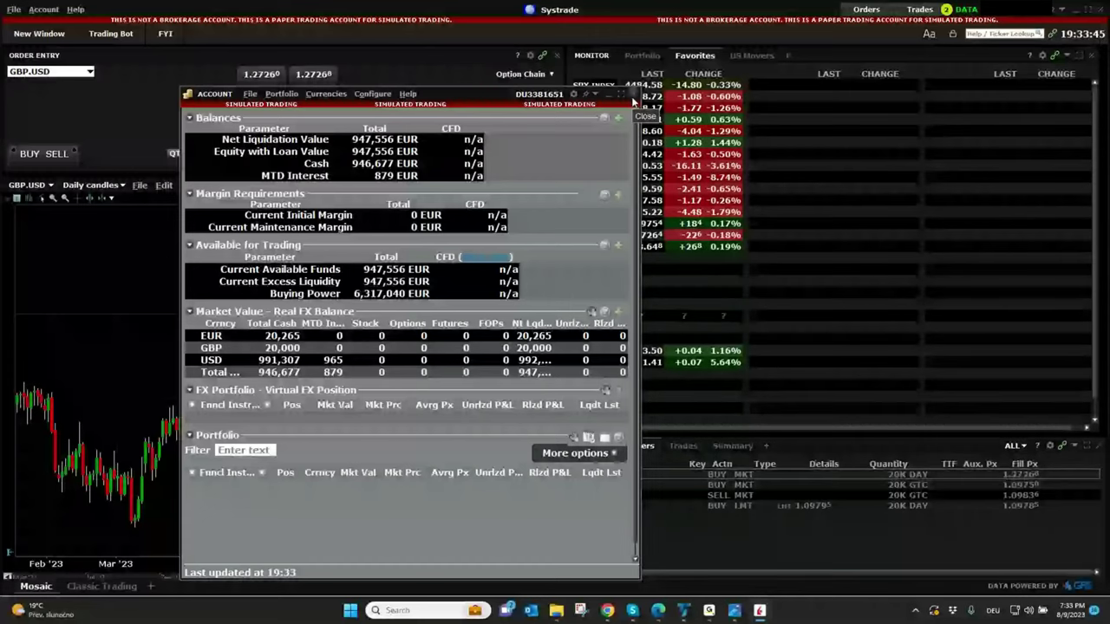
pyautogui.click(632, 99)
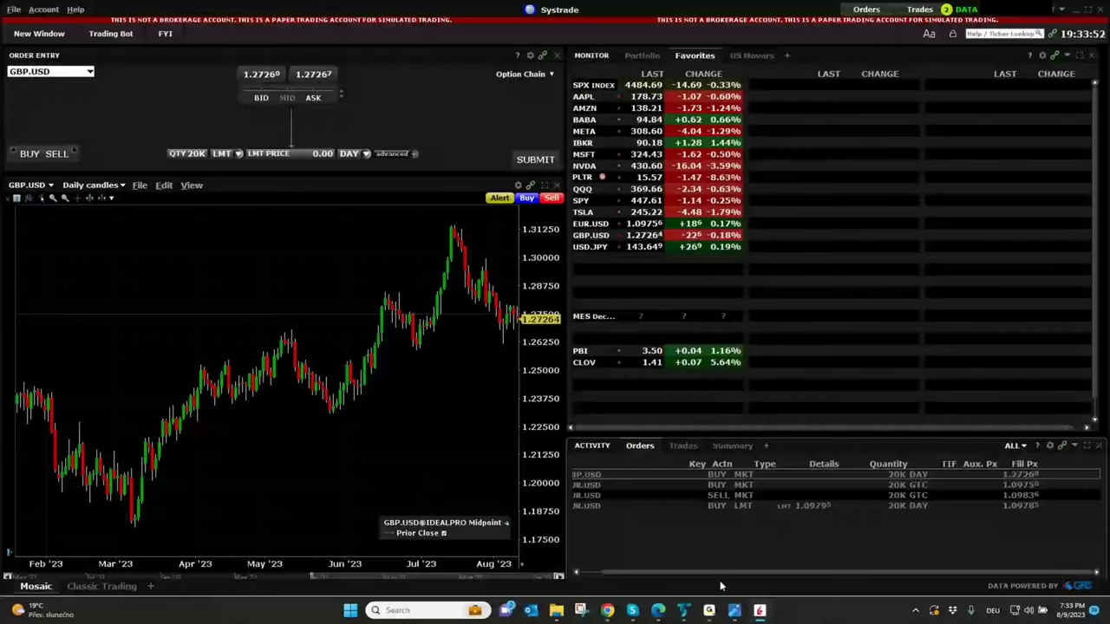
# Show the phone app's Convert Currency screenshot (1 USD = 0.9127 EUR) in Photos, then minimize it
pyautogui.click(734, 610)
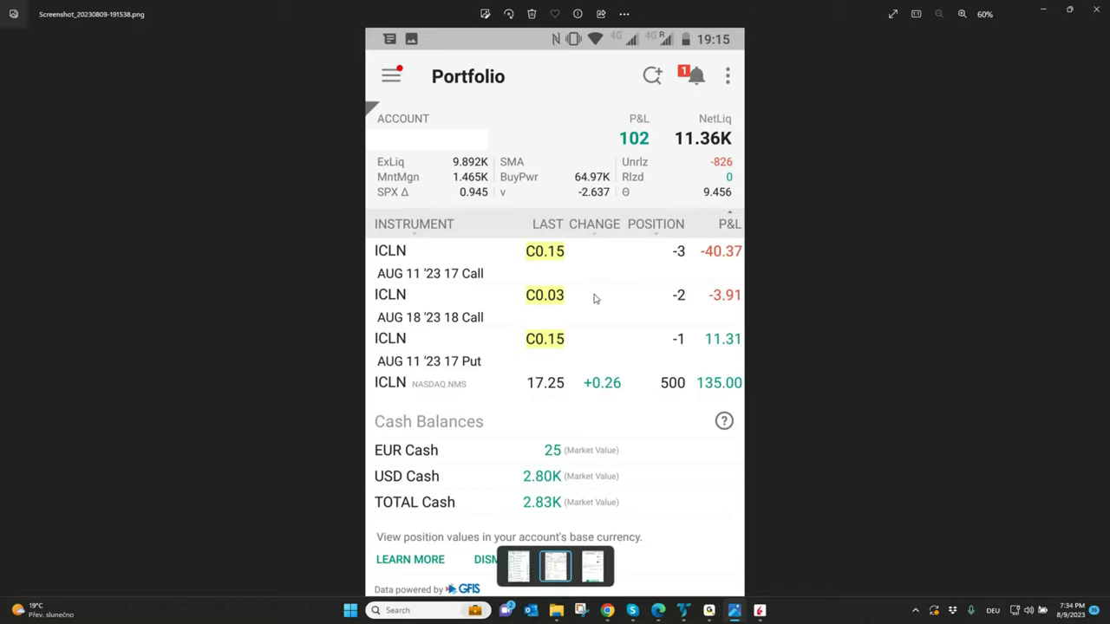
pyautogui.click(518, 567)
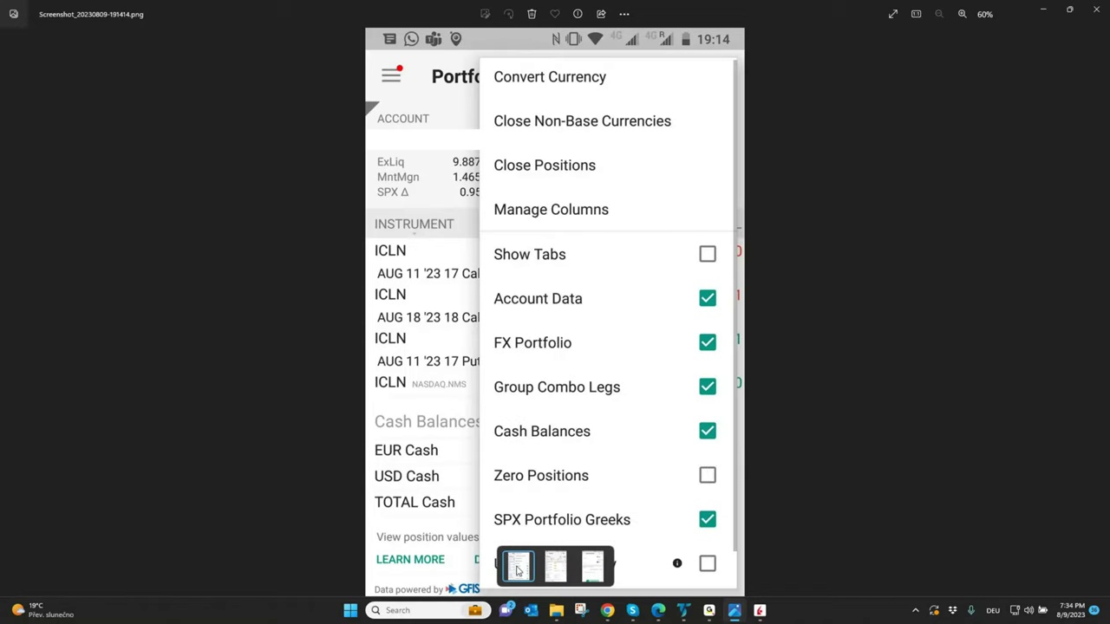
pyautogui.click(595, 568)
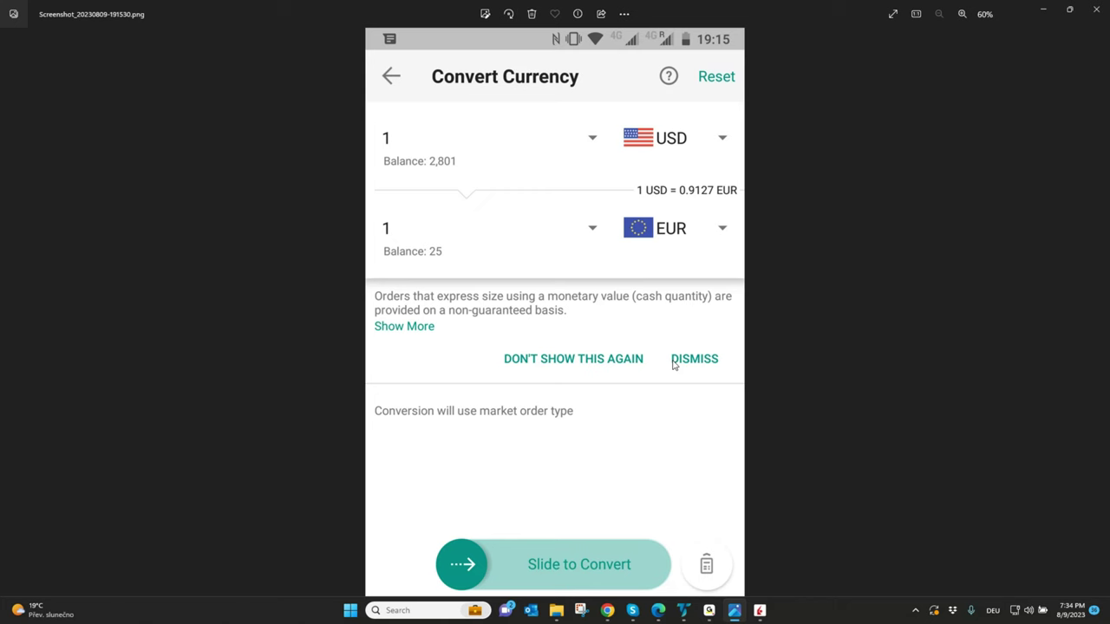
pyautogui.click(1040, 11)
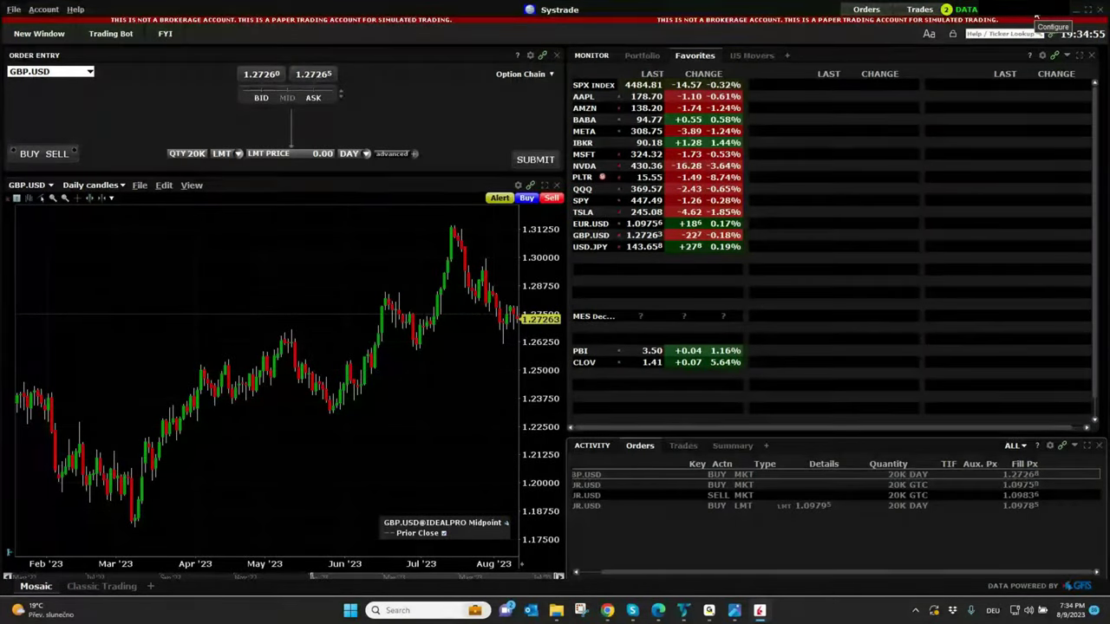